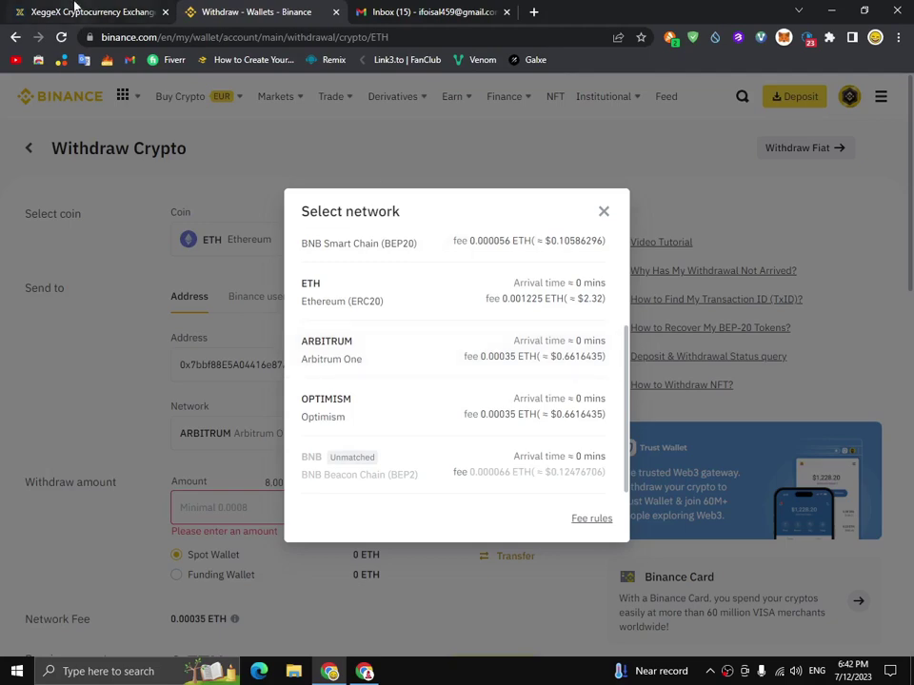
Switch to the XeggeX account and view its saved withdrawal addresses.
{"action": "left_click", "coordinate": [76, 13]}
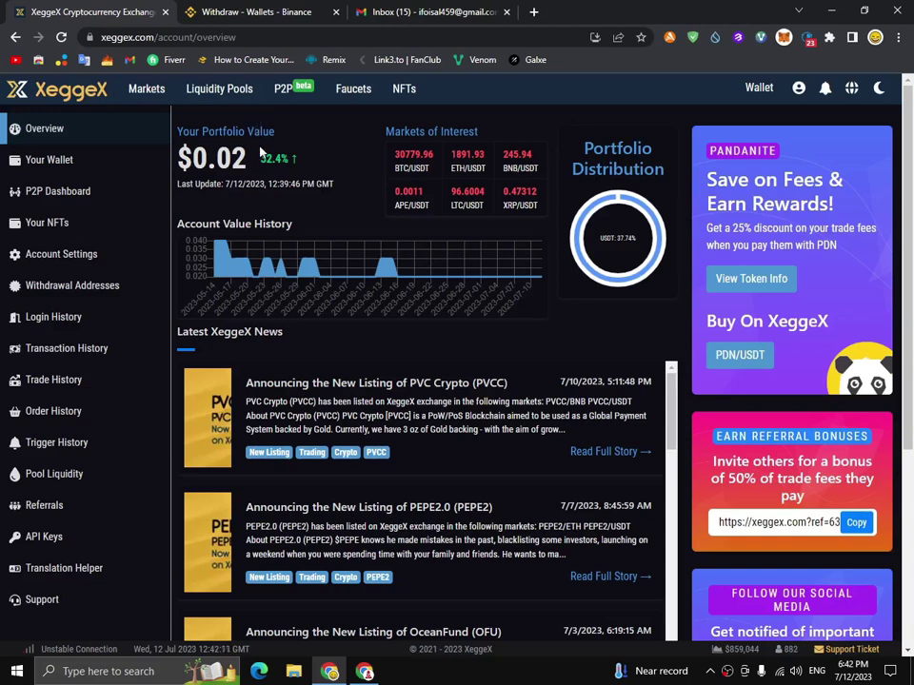
{"action": "left_click", "coordinate": [140, 136]}
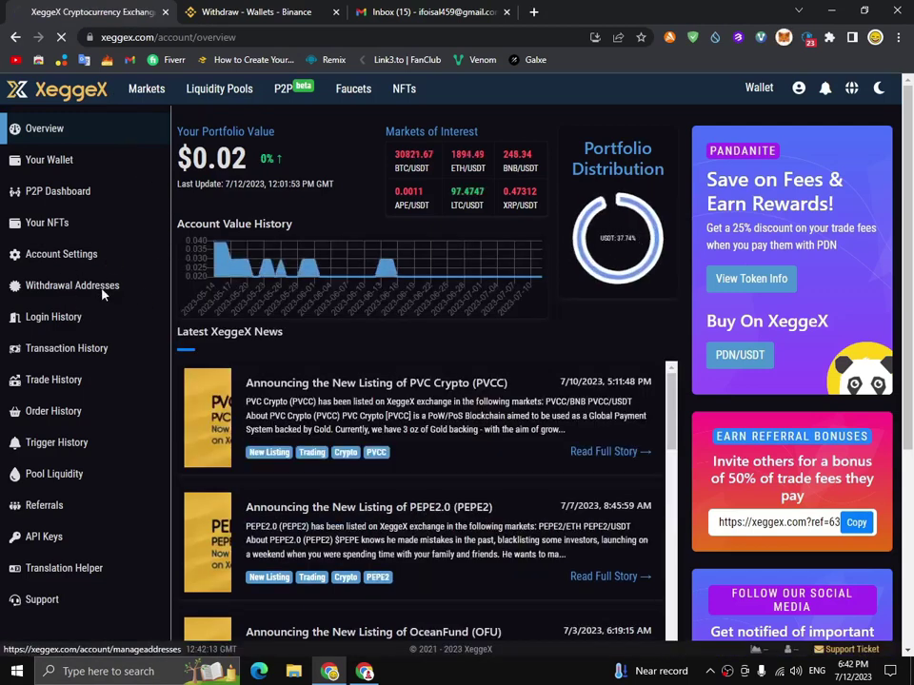
{"action": "left_click", "coordinate": [103, 294]}
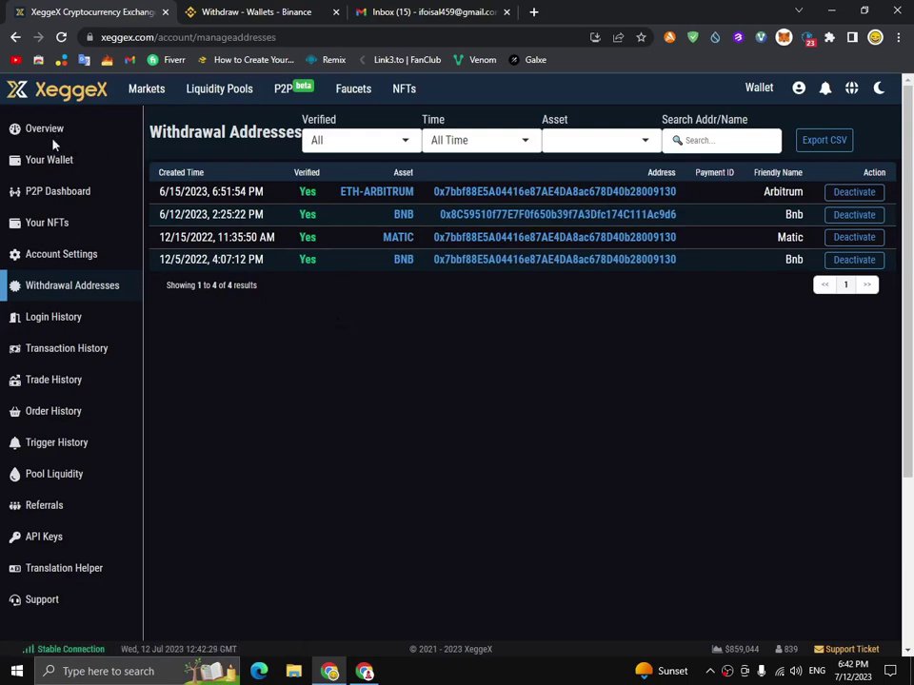
Search the XeggeX wallet for "dgb", open the DigiByte deposit page and copy its deposit address.
{"action": "left_click", "coordinate": [47, 163]}
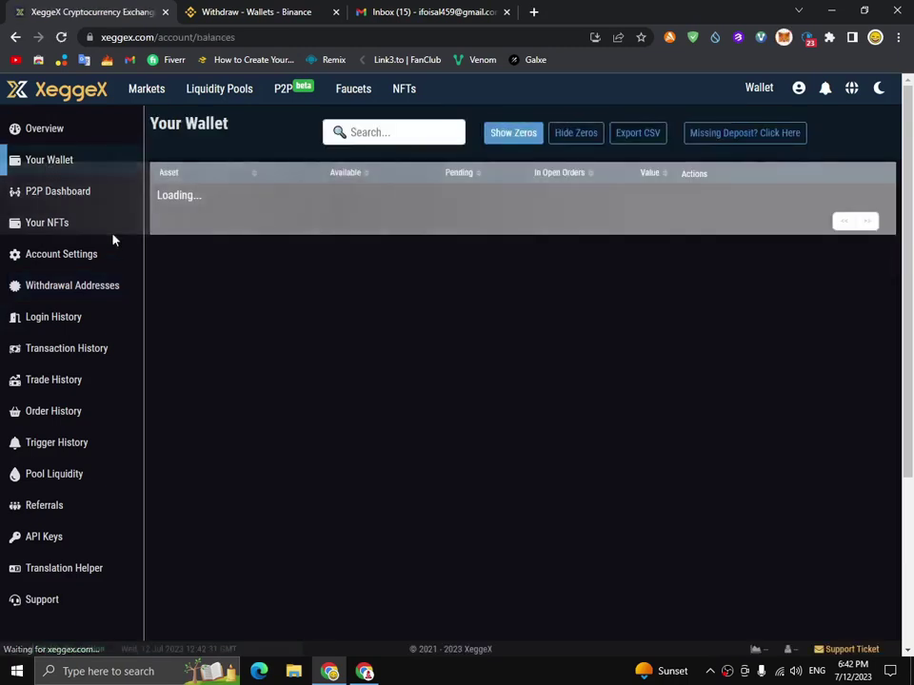
{"action": "left_click", "coordinate": [396, 131]}
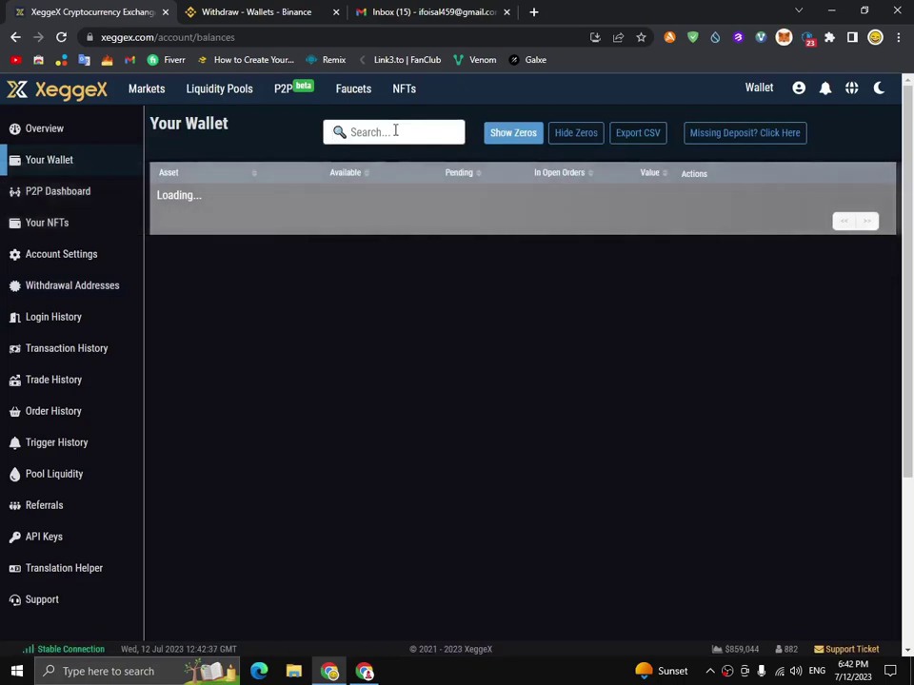
{"action": "type", "text": "dgb"}
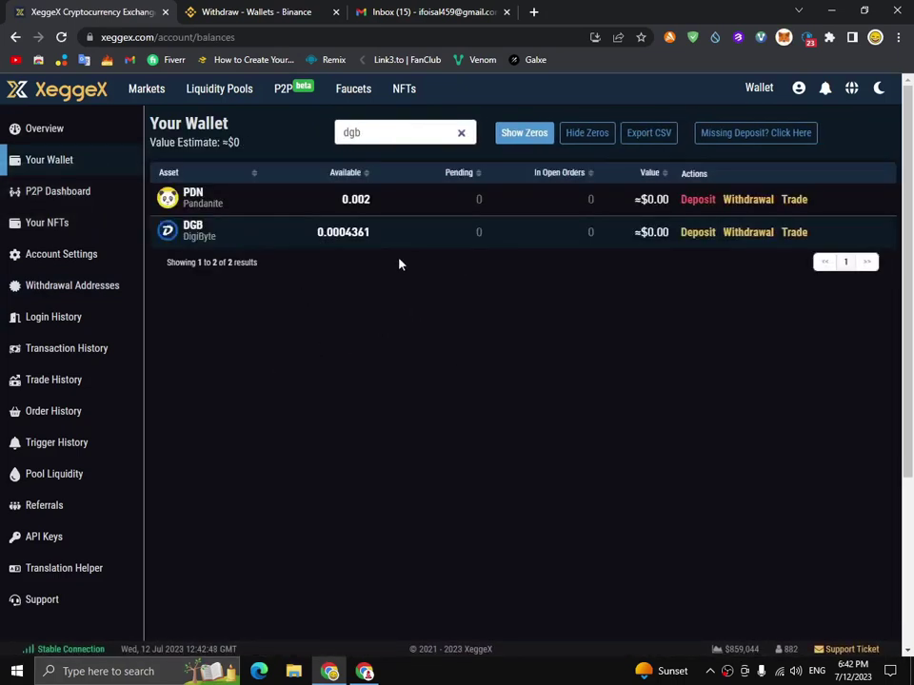
{"action": "left_click", "coordinate": [695, 234]}
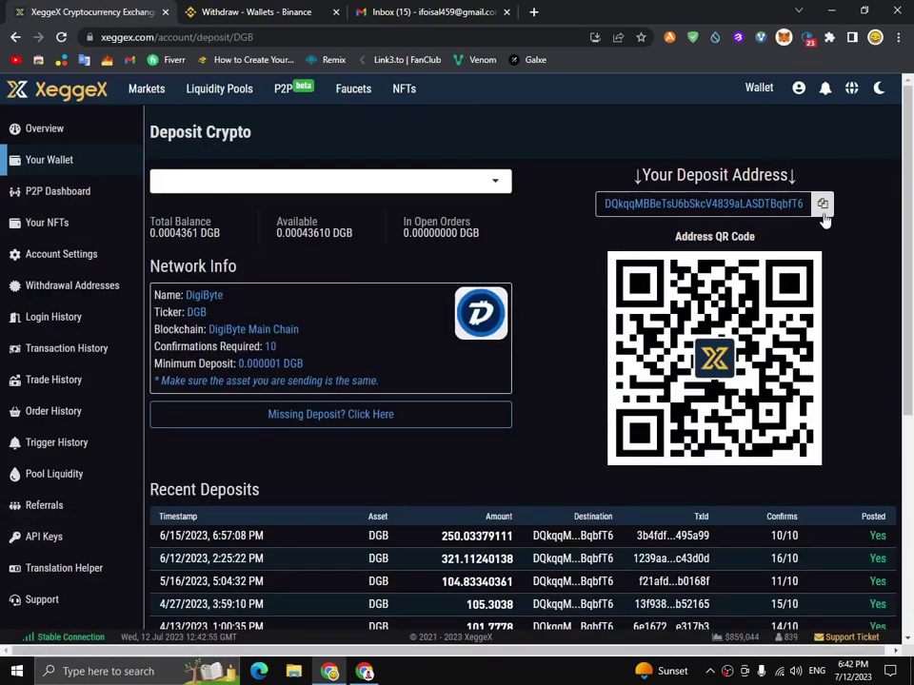
{"action": "left_click", "coordinate": [822, 204]}
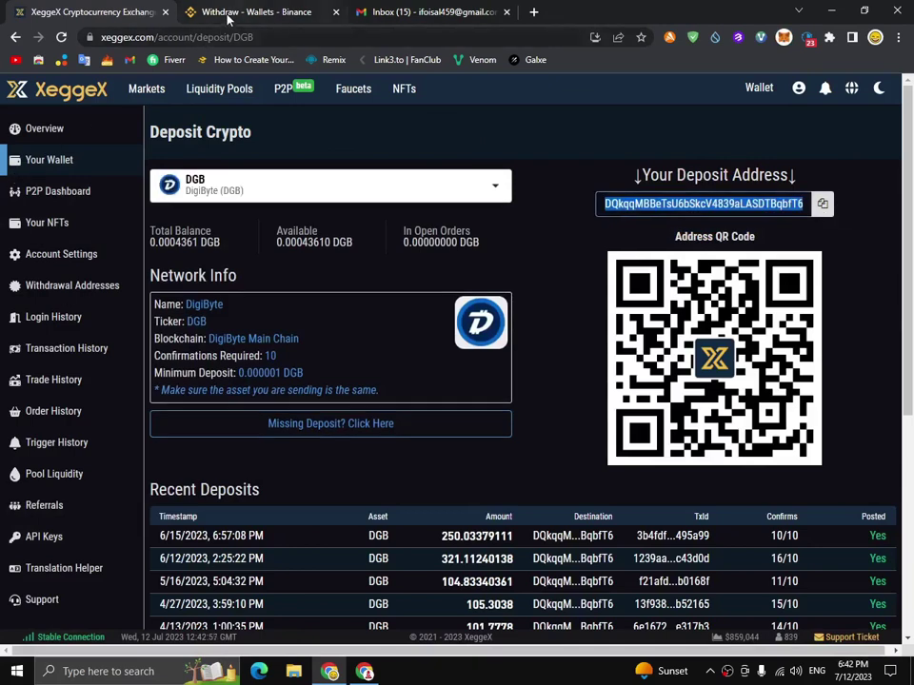
Switch to Binance, dismiss the ETH network selection and open Binance Convert.
{"action": "left_click", "coordinate": [257, 13]}
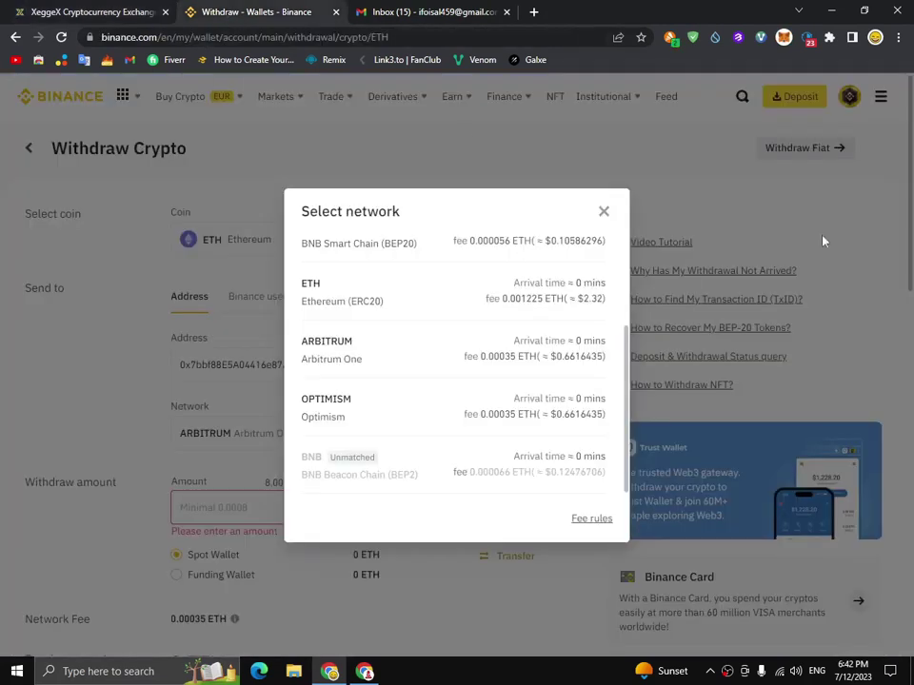
{"action": "left_click", "coordinate": [603, 212]}
{"action": "mouse_move", "coordinate": [265, 99]}
{"action": "mouse_move", "coordinate": [339, 100]}
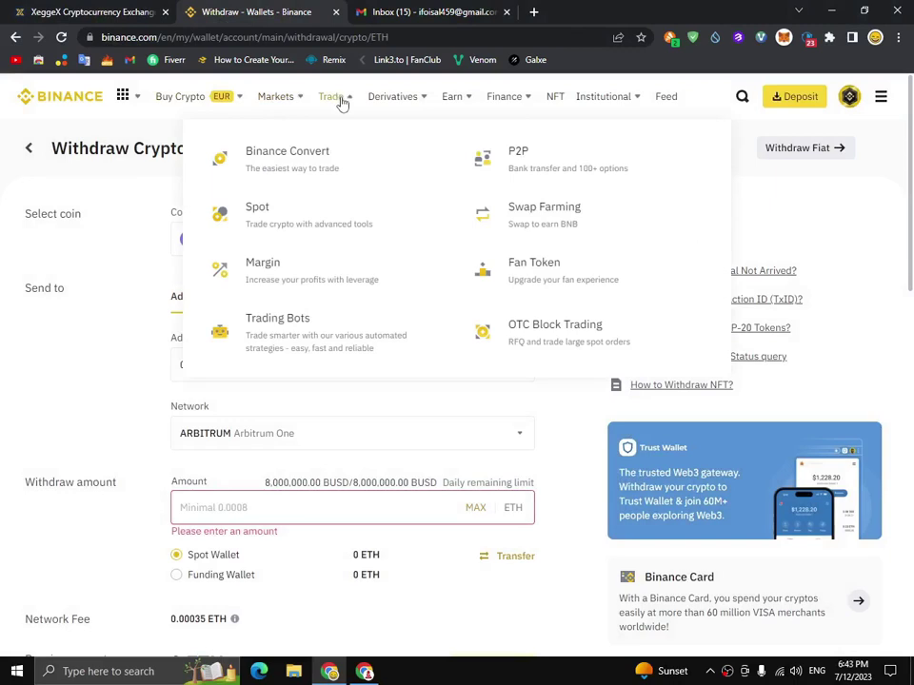
{"action": "left_click", "coordinate": [303, 172]}
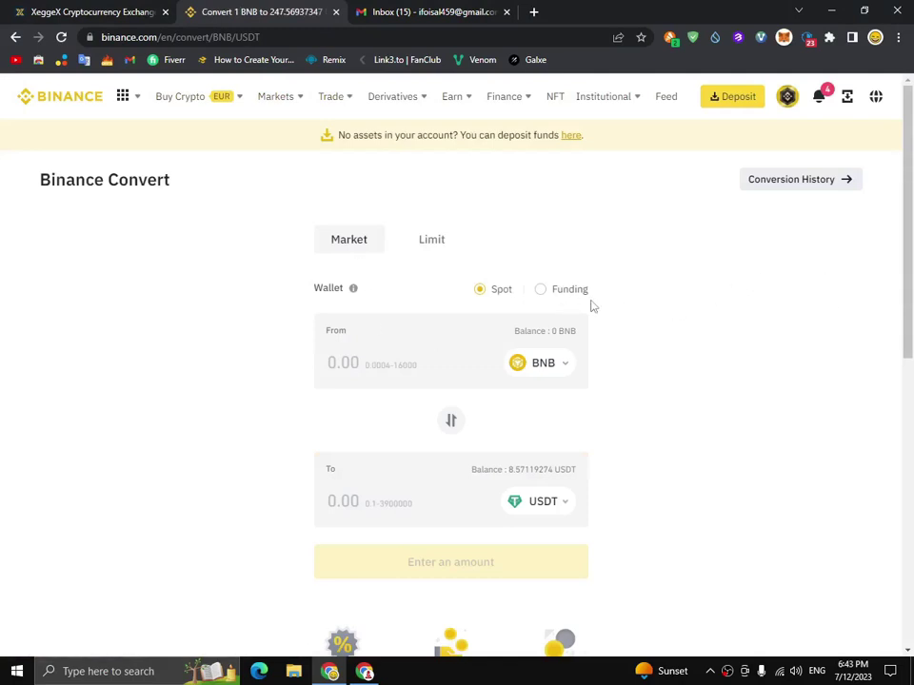
Set up a market conversion from USDT to DGB, with the source amount ready for entry.
{"action": "scroll", "coordinate": [620, 304], "scroll_direction": "down", "scroll_amount": 1}
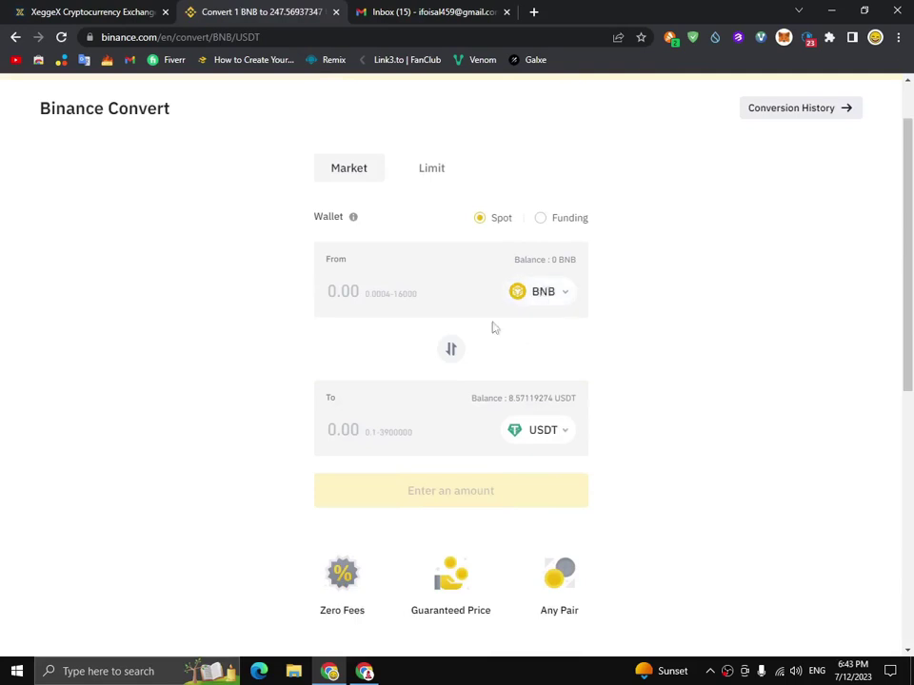
{"action": "left_click", "coordinate": [454, 350]}
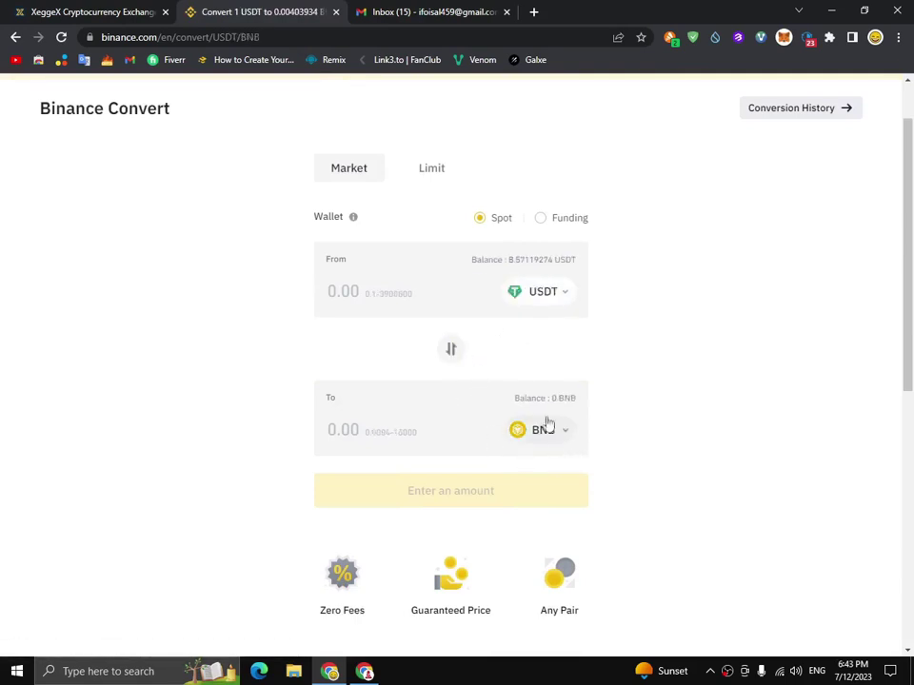
{"action": "left_click", "coordinate": [539, 433]}
{"action": "left_click", "coordinate": [376, 271]}
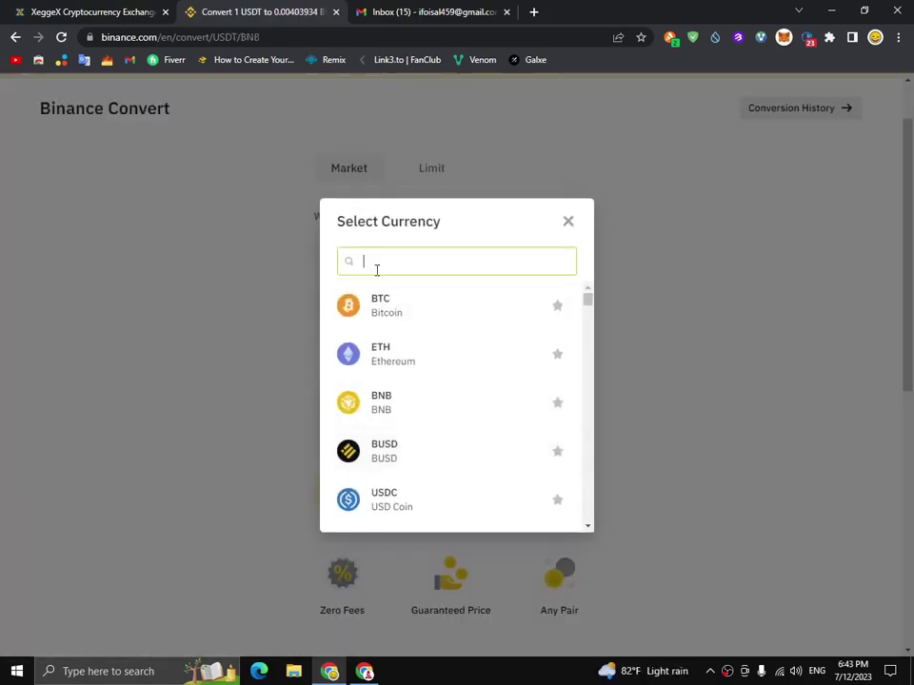
{"action": "type", "text": "d"}
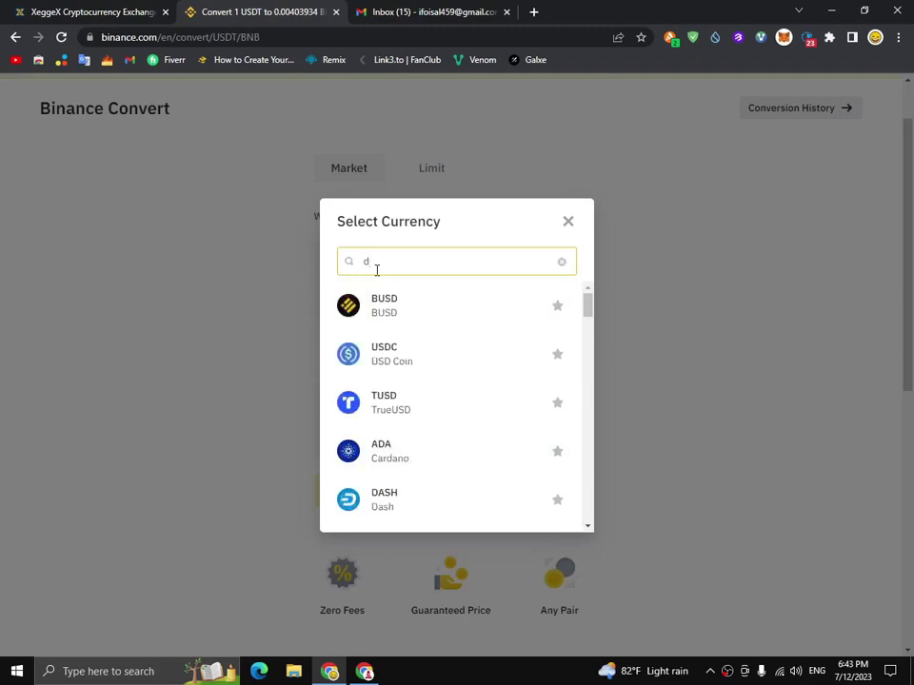
{"action": "type", "text": "gb"}
{"action": "left_click", "coordinate": [401, 310]}
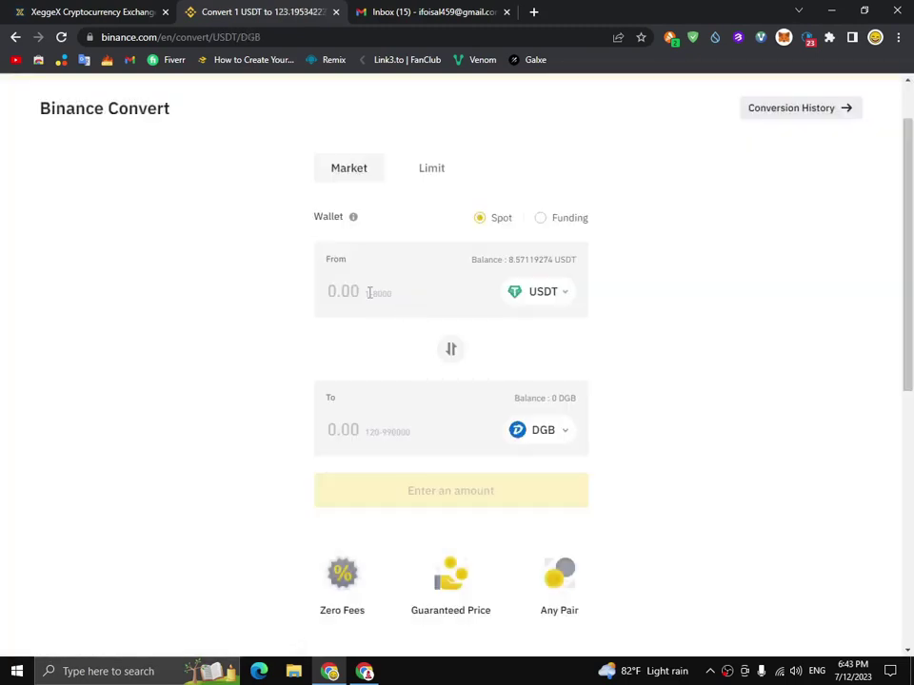
{"action": "left_click", "coordinate": [367, 292]}
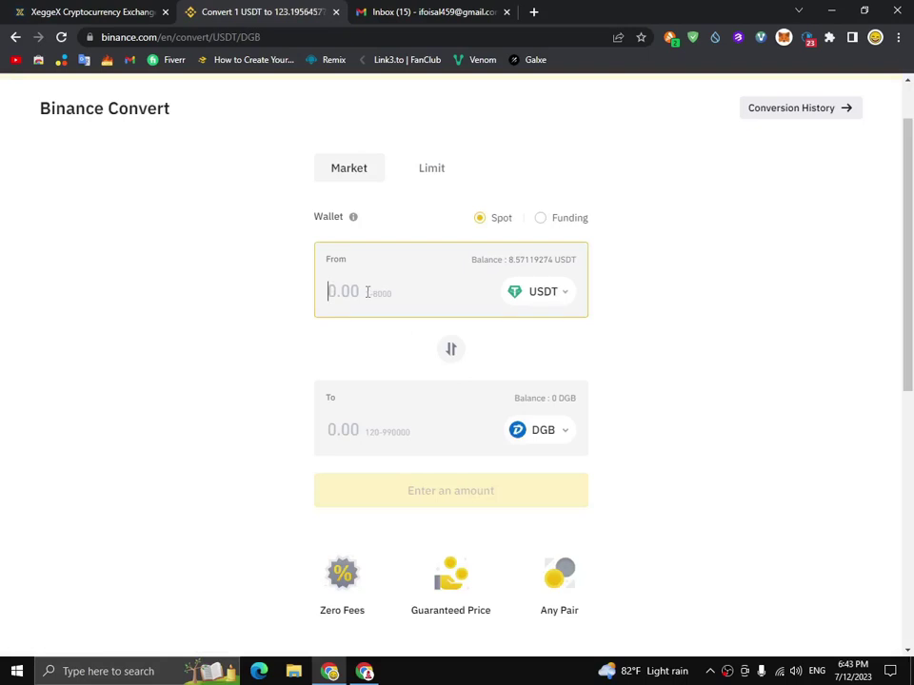
{"action": "type", "text": "0.5"}
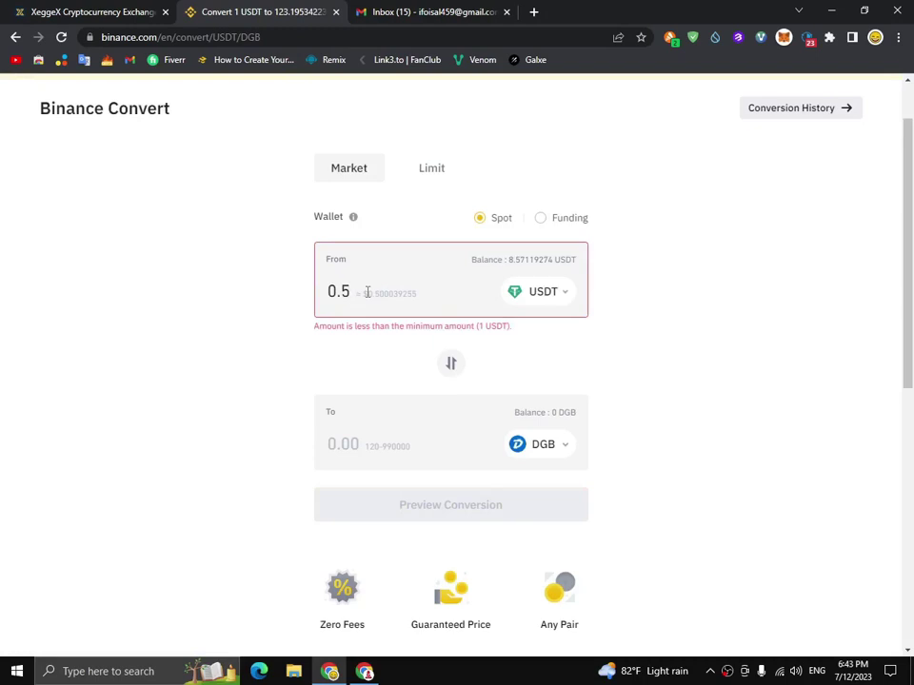
{"action": "key", "text": "BackSpace"}
{"action": "key", "text": "BackSpace"}
{"action": "key", "text": "BackSpace"}
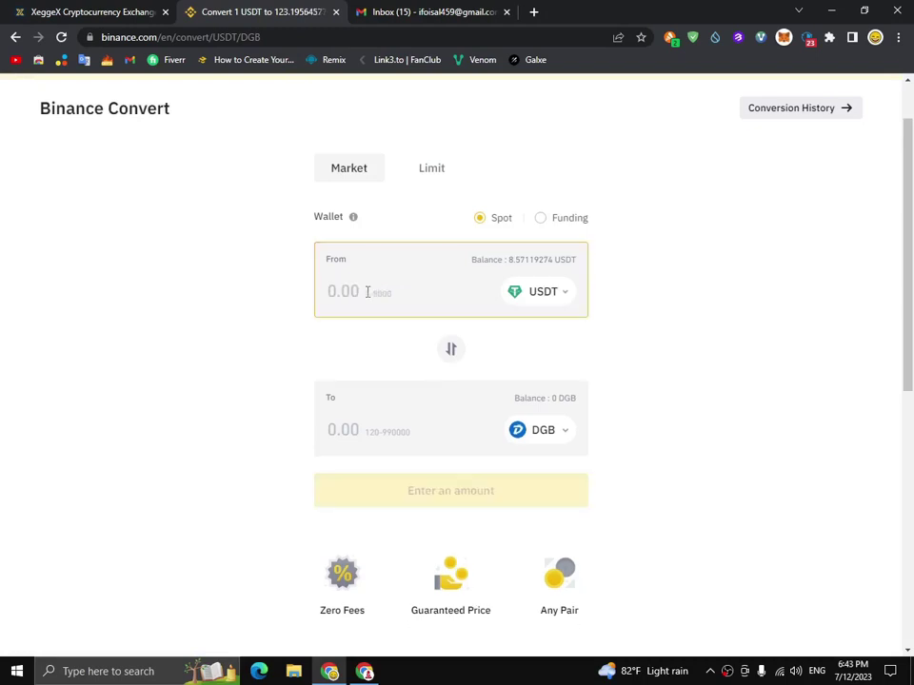
{"action": "type", "text": "2"}
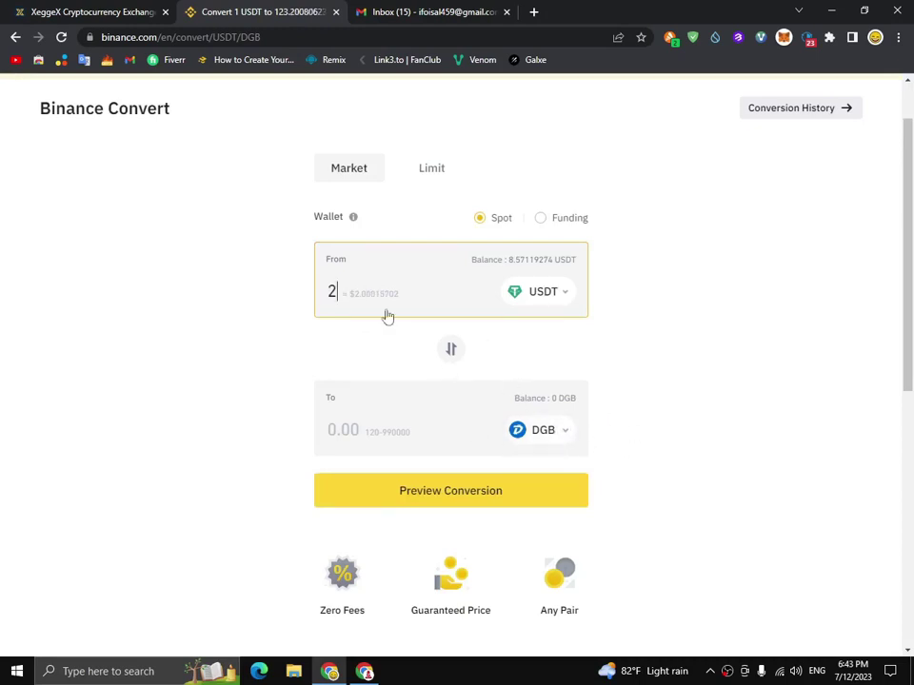
{"action": "key", "text": "BackSpace"}
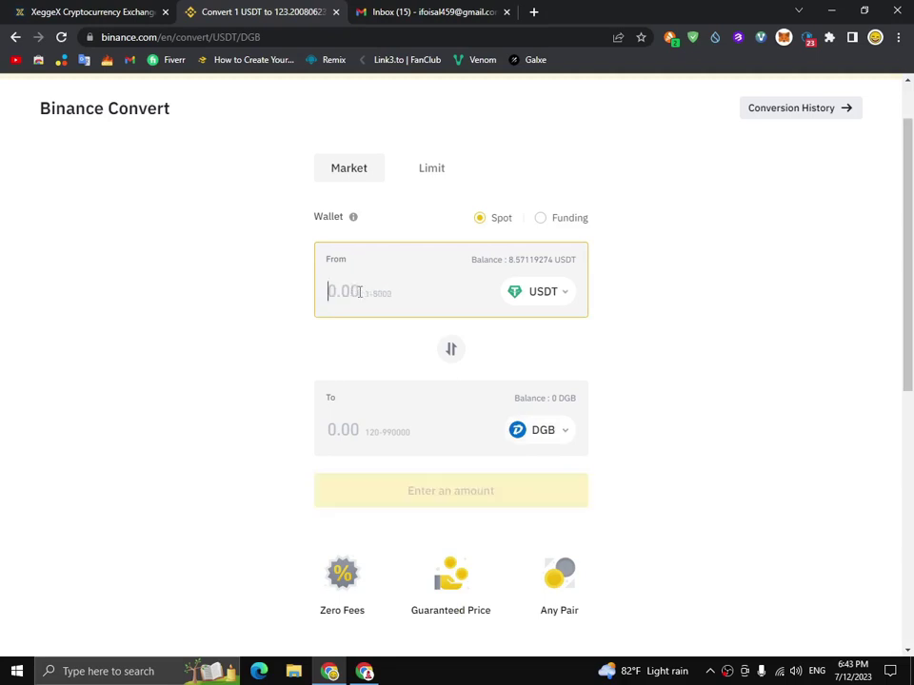
Convert 1 USDT from the spot wallet to DGB and dismiss the completion dialog.
{"action": "type", "text": "1"}
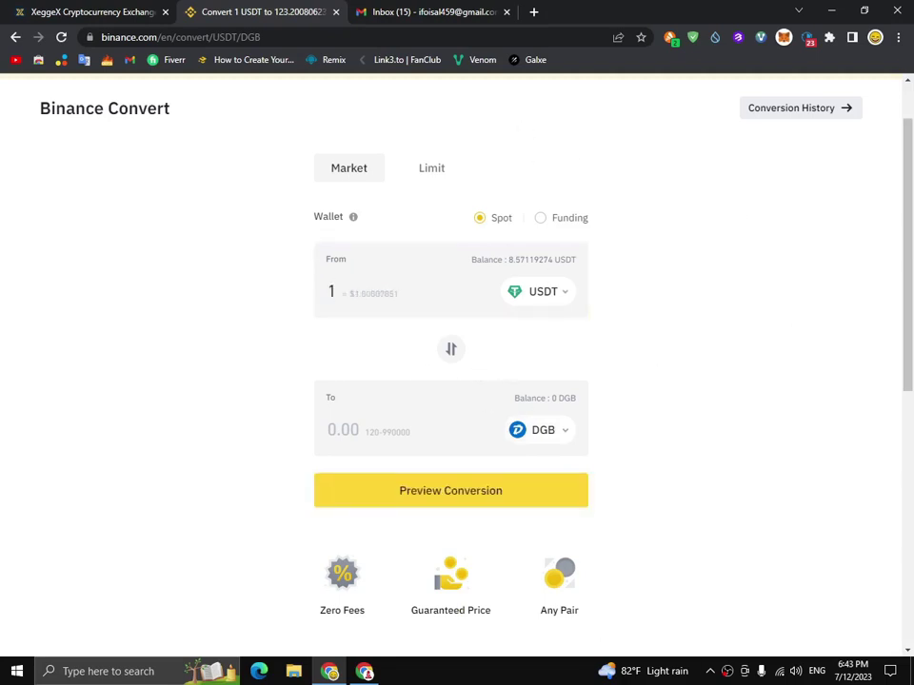
{"action": "left_click", "coordinate": [465, 495]}
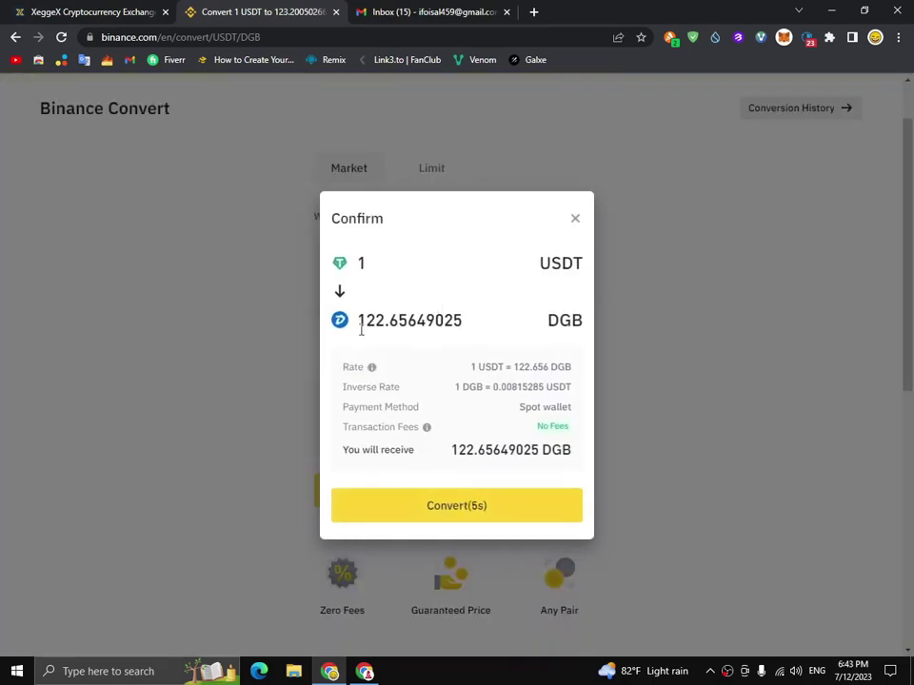
{"action": "left_click", "coordinate": [482, 508]}
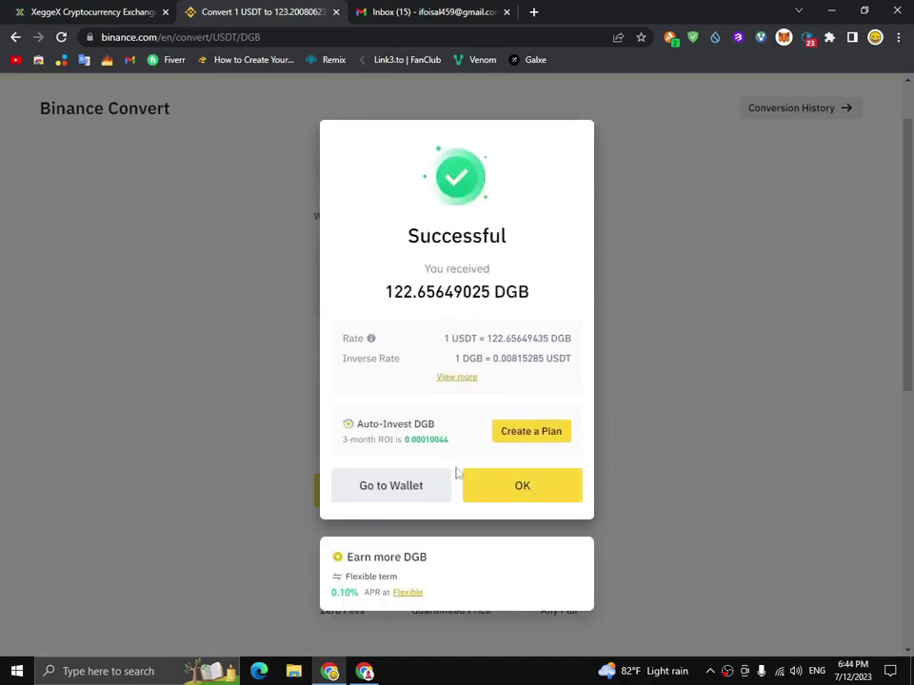
{"action": "left_click", "coordinate": [515, 489]}
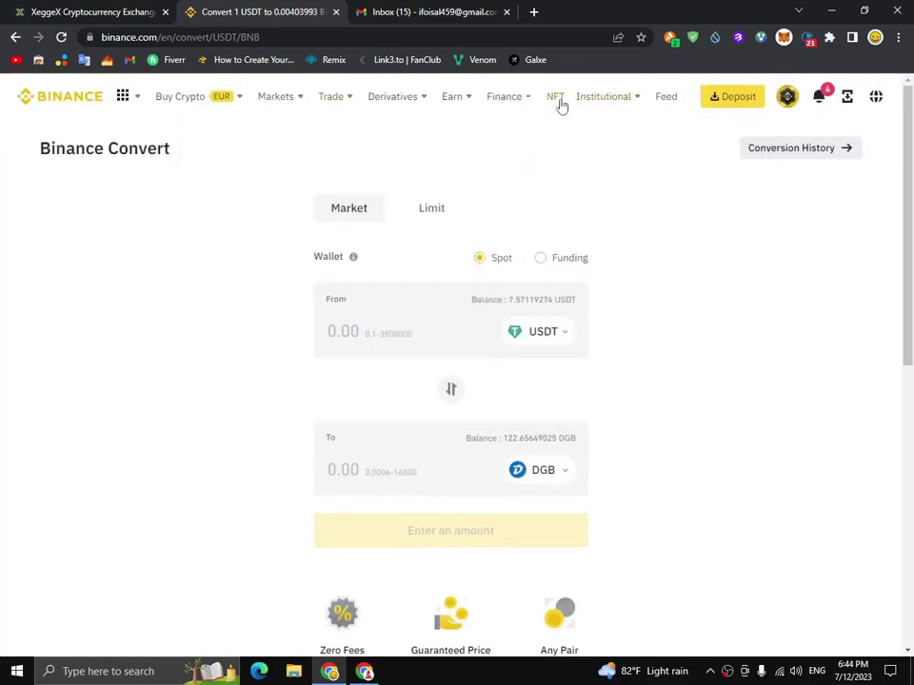
Open the crypto withdrawal form from the Binance wallet overview and select DGB as the coin.
{"action": "left_click", "coordinate": [792, 100]}
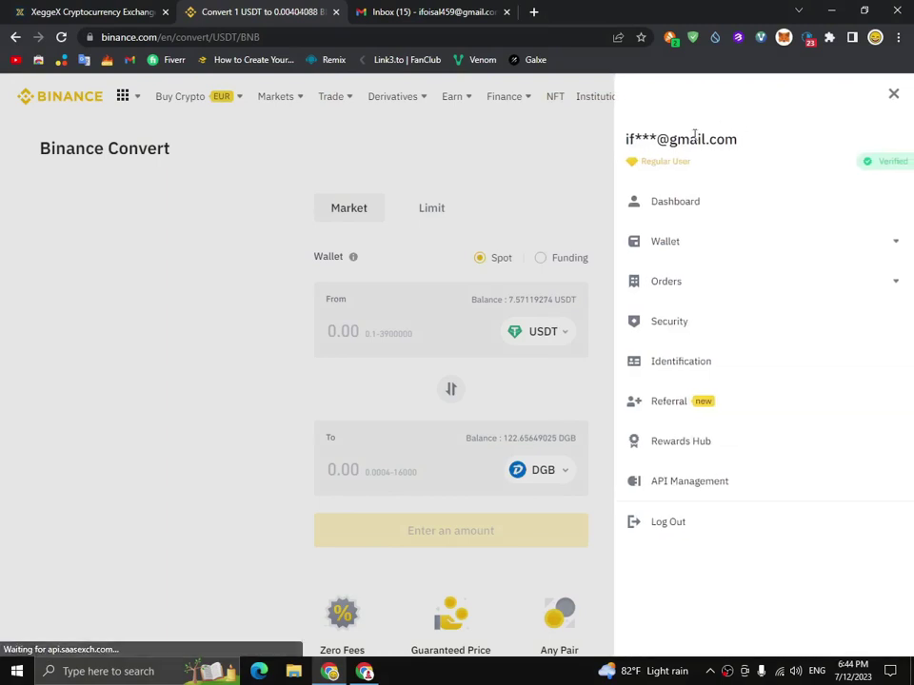
{"action": "left_click", "coordinate": [709, 240]}
{"action": "left_click", "coordinate": [700, 275]}
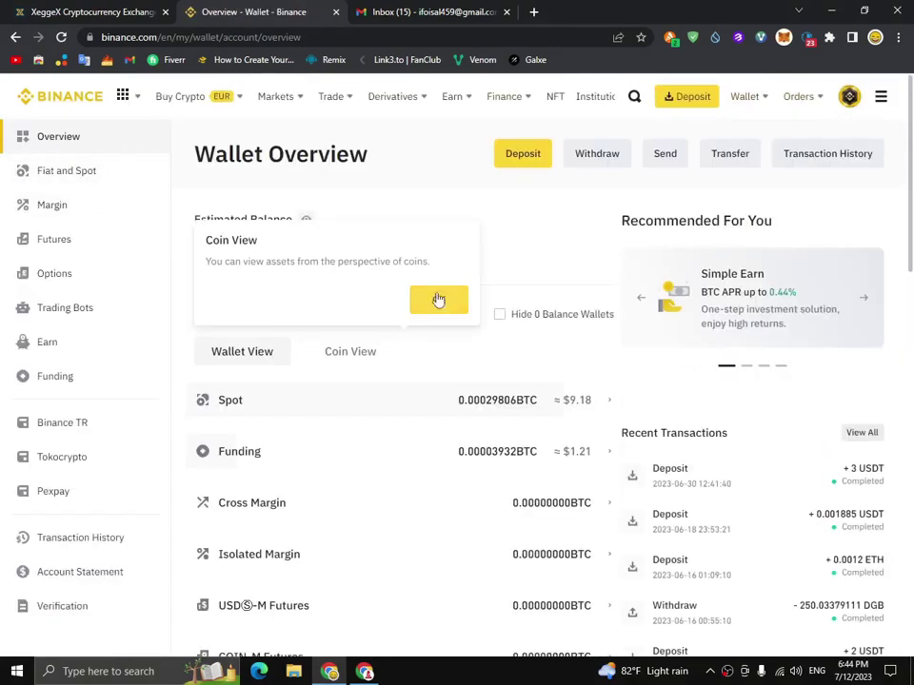
{"action": "left_click", "coordinate": [606, 166]}
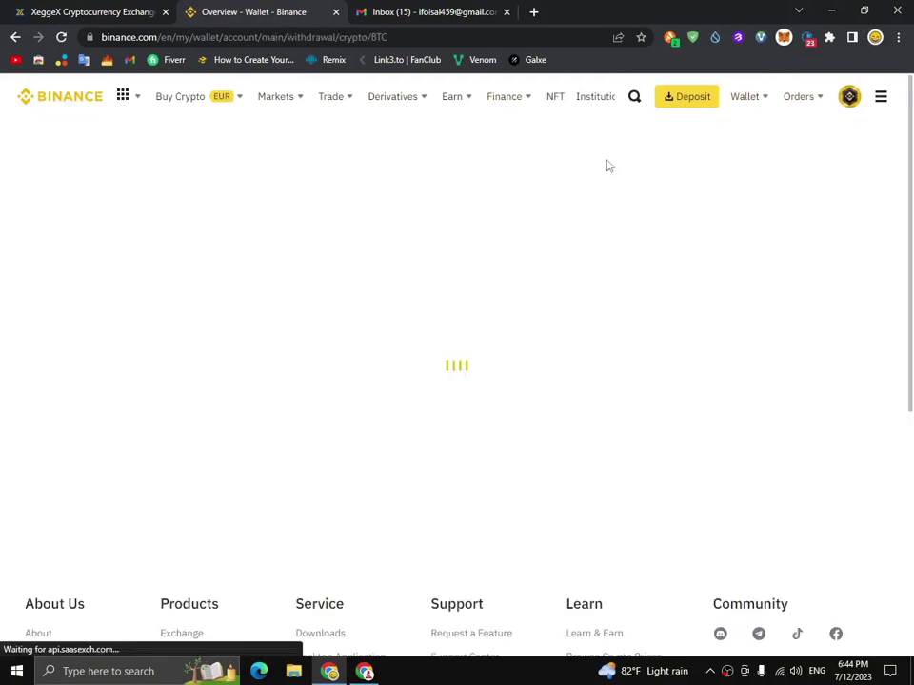
{"action": "left_click", "coordinate": [251, 251]}
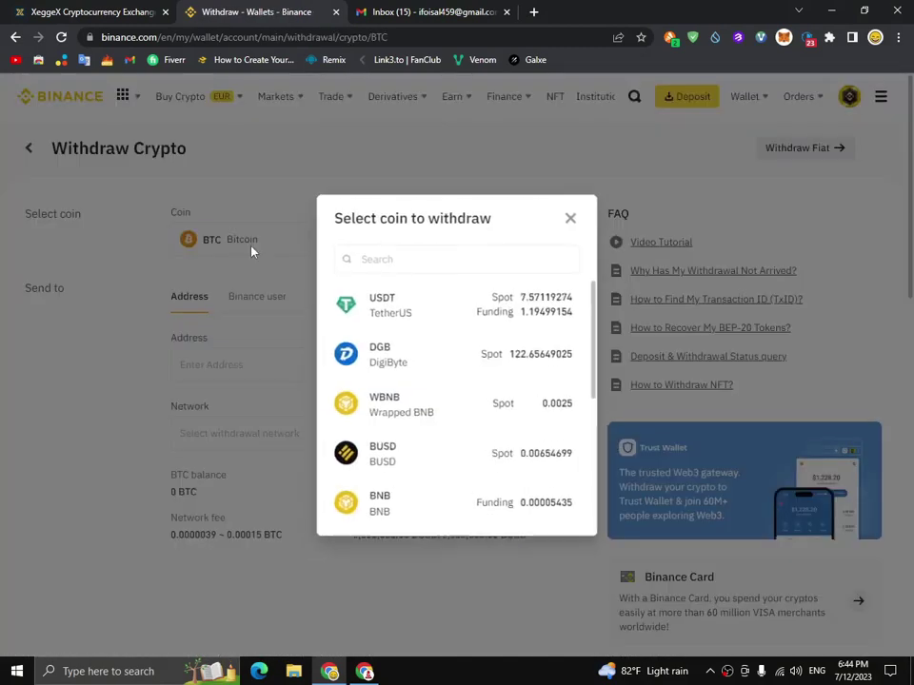
{"action": "left_click", "coordinate": [455, 367]}
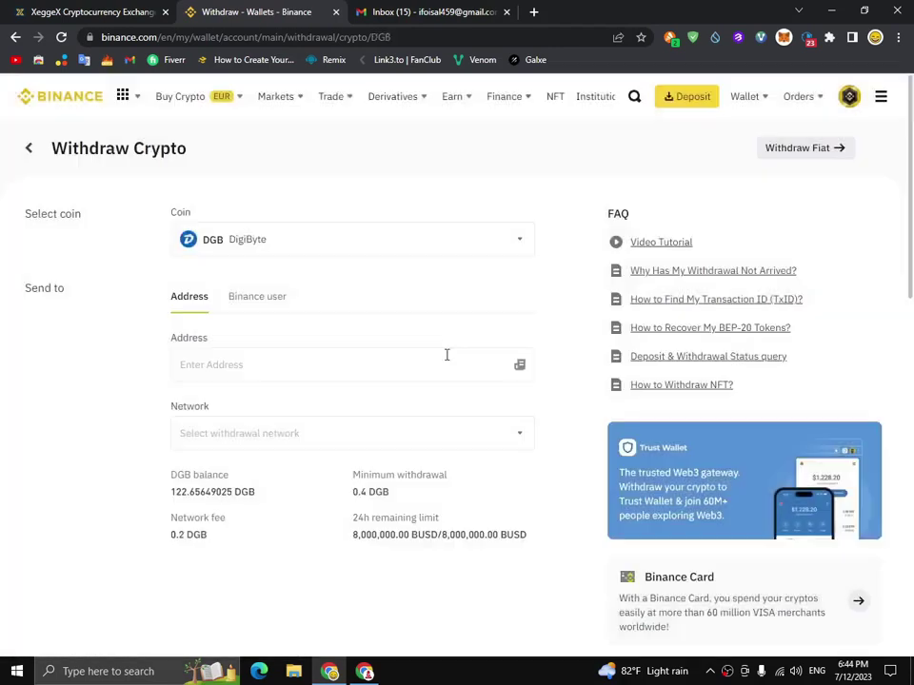
Paste the copied XeggeX deposit address as the recipient and set the withdrawal amount to the maximum available DGB.
{"action": "scroll", "coordinate": [446, 355], "scroll_direction": "down", "scroll_amount": 3}
{"action": "right_click", "coordinate": [208, 157]}
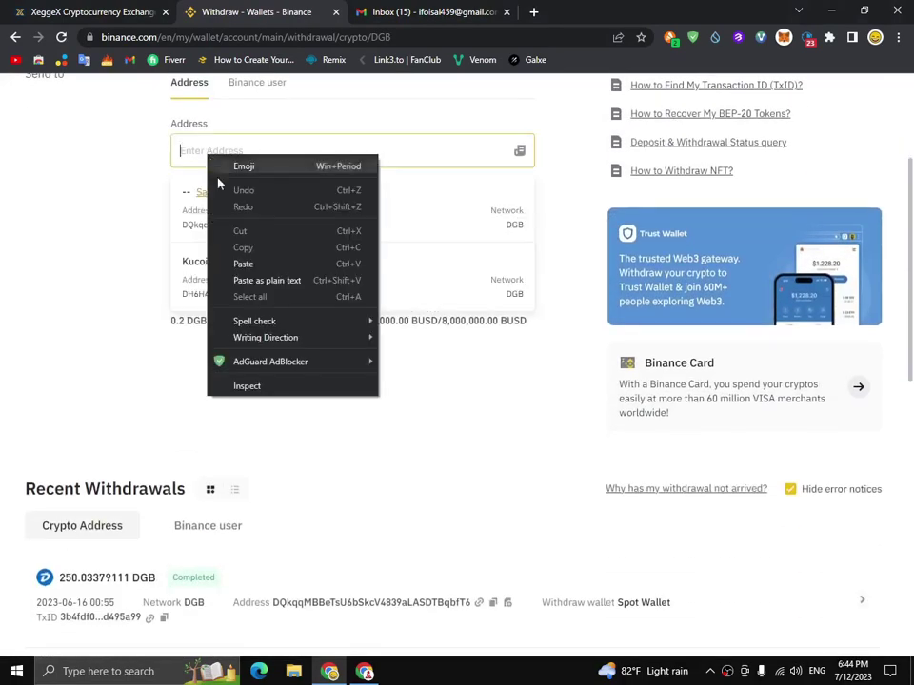
{"action": "left_click", "coordinate": [241, 259]}
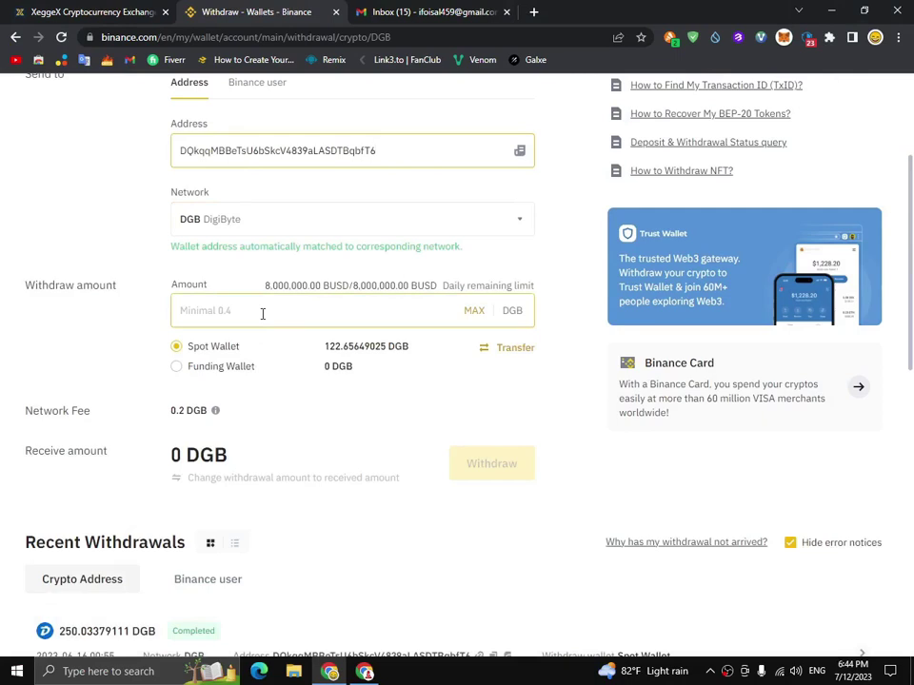
{"action": "left_click", "coordinate": [478, 321]}
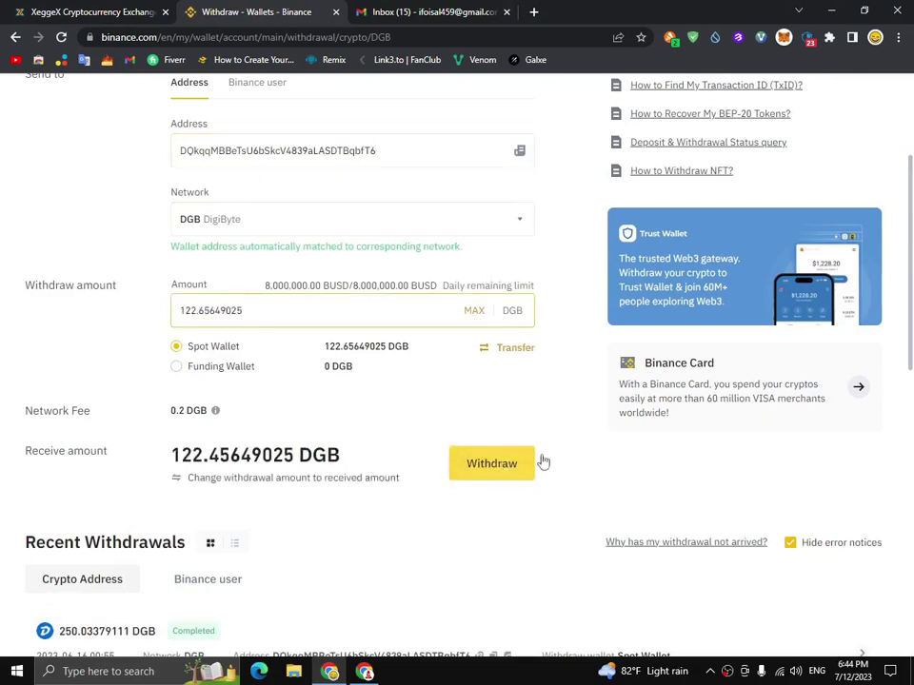
Submit the DGB withdrawal, confirm its details, and request the email verification code.
{"action": "scroll", "coordinate": [489, 428], "scroll_direction": "up", "scroll_amount": 2}
{"action": "scroll", "coordinate": [457, 400], "scroll_direction": "down", "scroll_amount": 4}
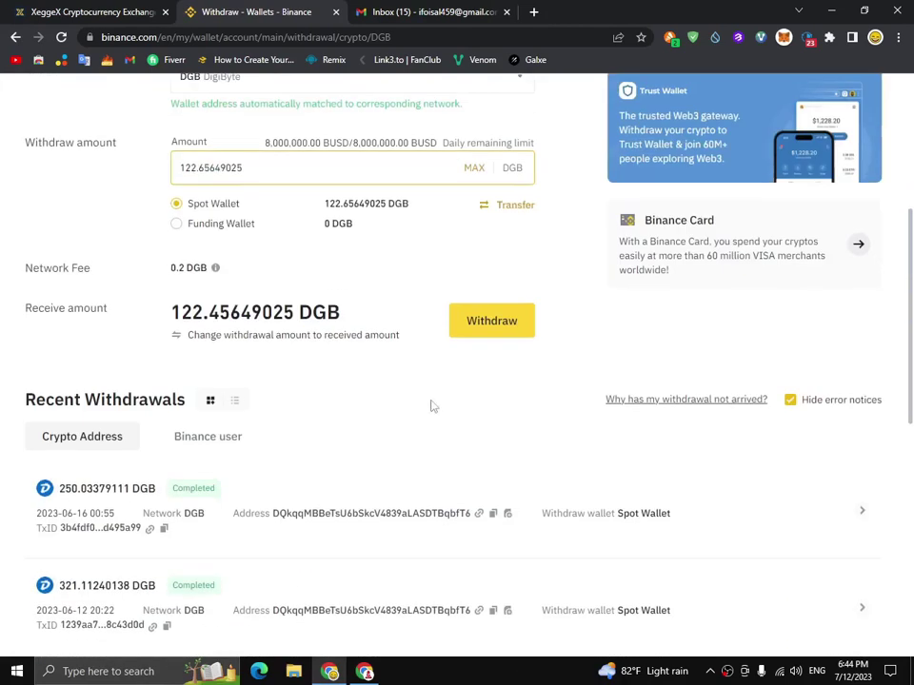
{"action": "left_click", "coordinate": [510, 335]}
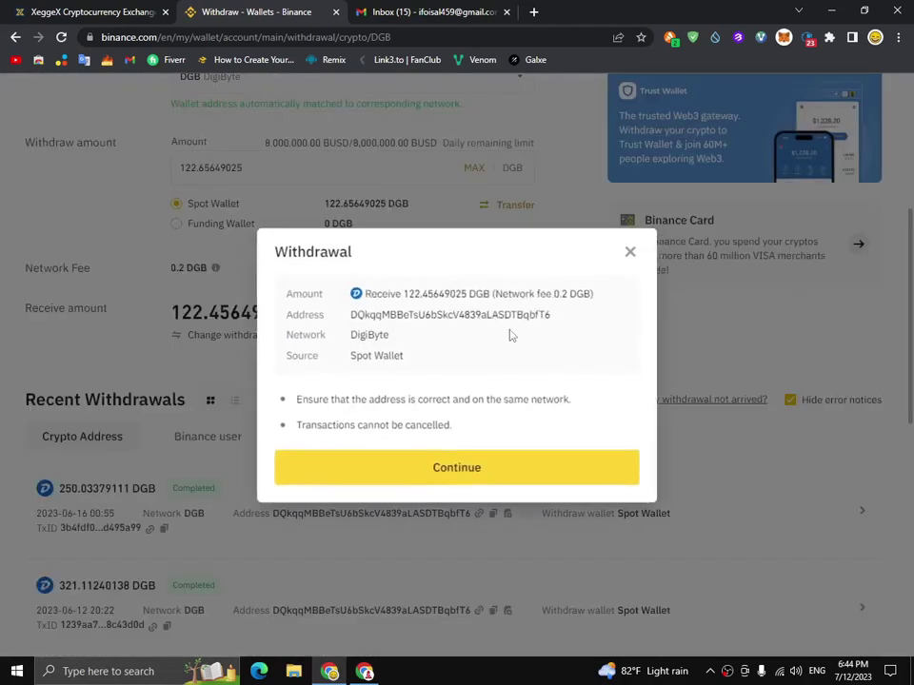
{"action": "left_click", "coordinate": [476, 463]}
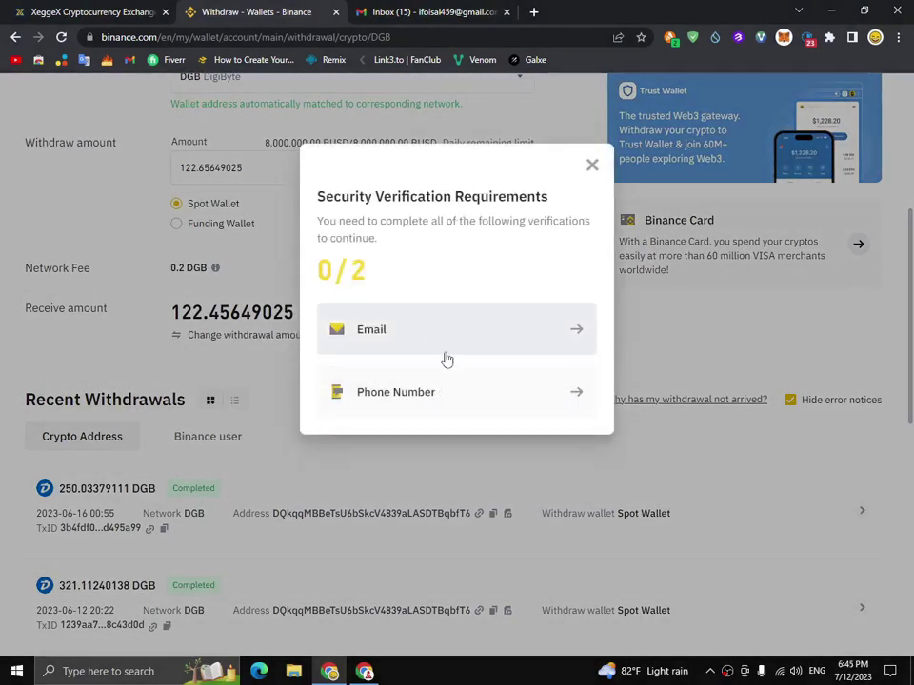
{"action": "left_click", "coordinate": [447, 359]}
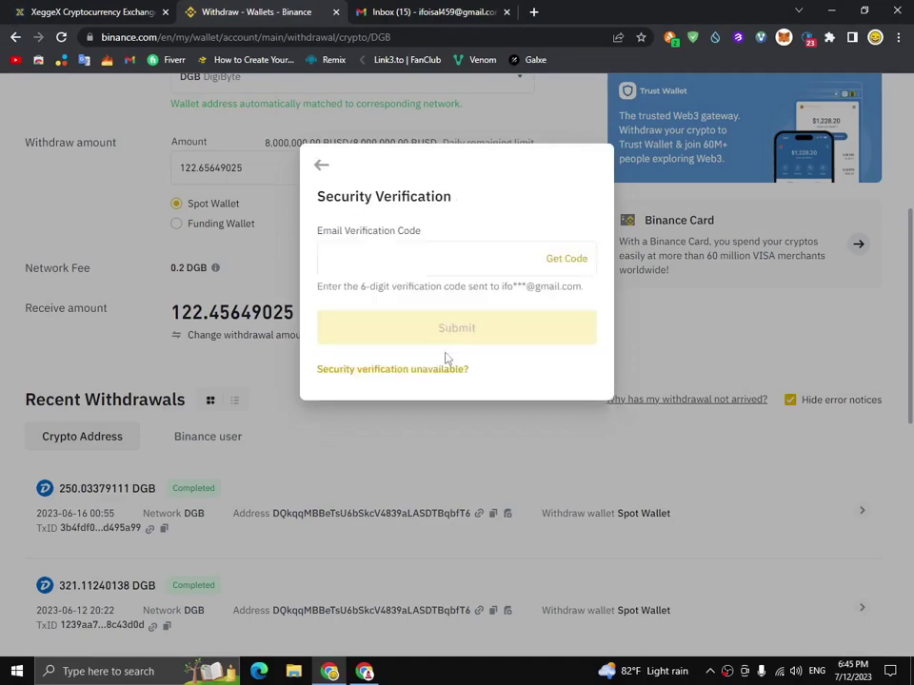
{"action": "left_click", "coordinate": [565, 261]}
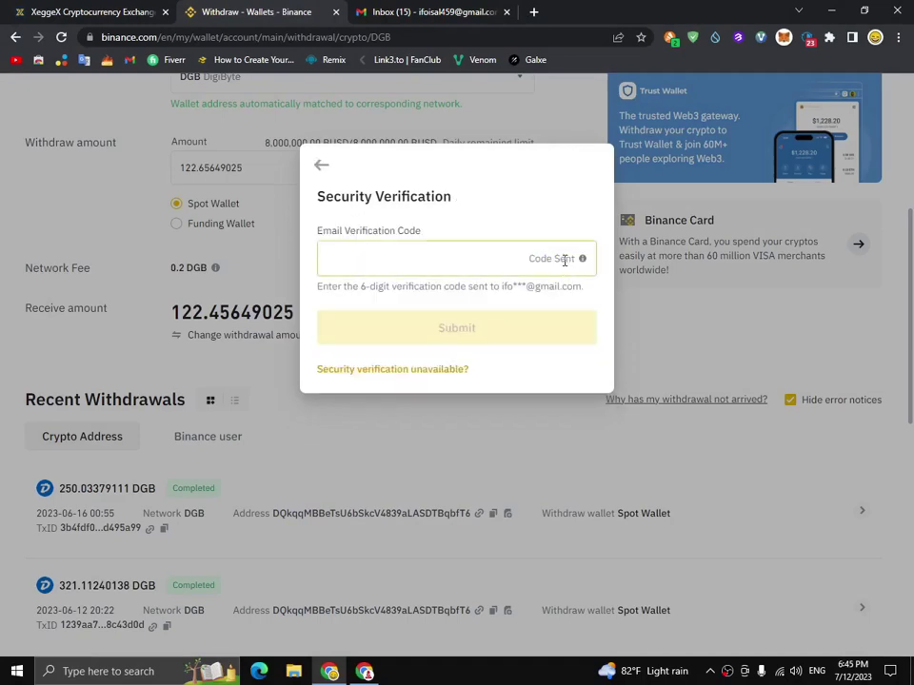
Switch to Gmail, refresh the Updates category, open the Binance withdrawal request email, and copy its verification code.
{"action": "left_click", "coordinate": [395, 11]}
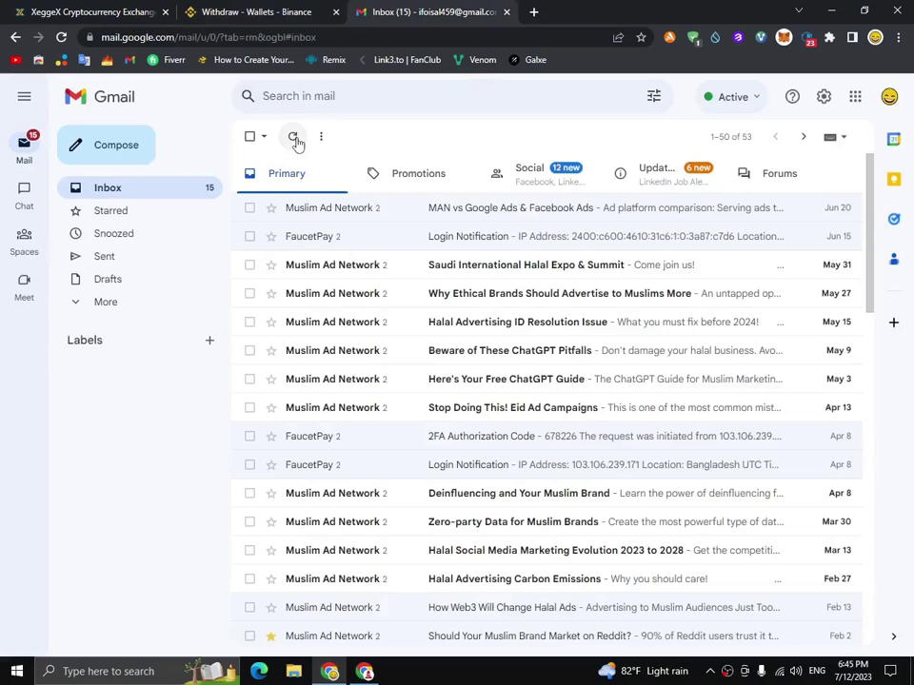
{"action": "left_click", "coordinate": [645, 169]}
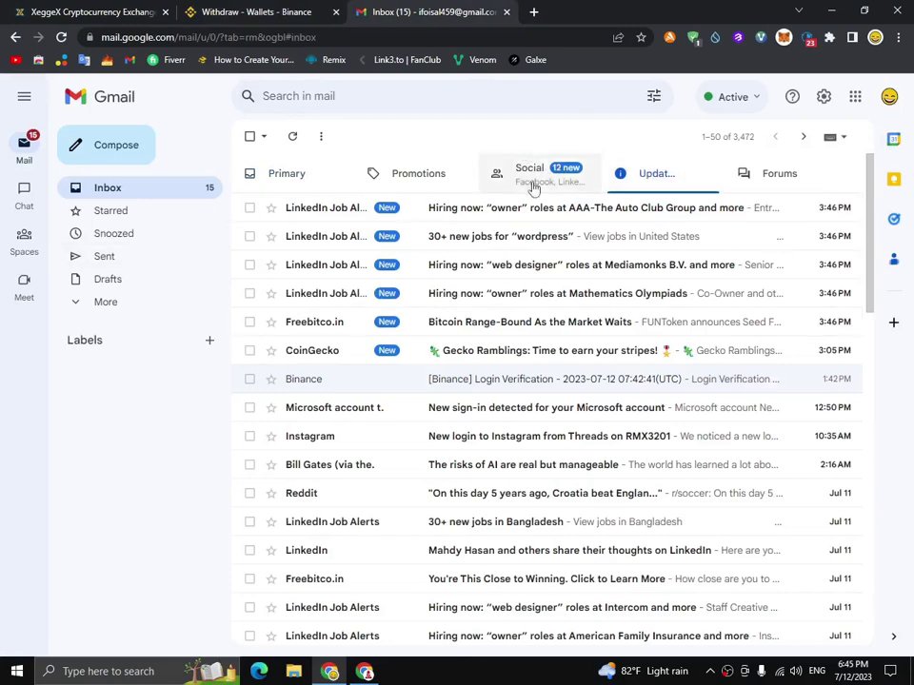
{"action": "left_click", "coordinate": [293, 137]}
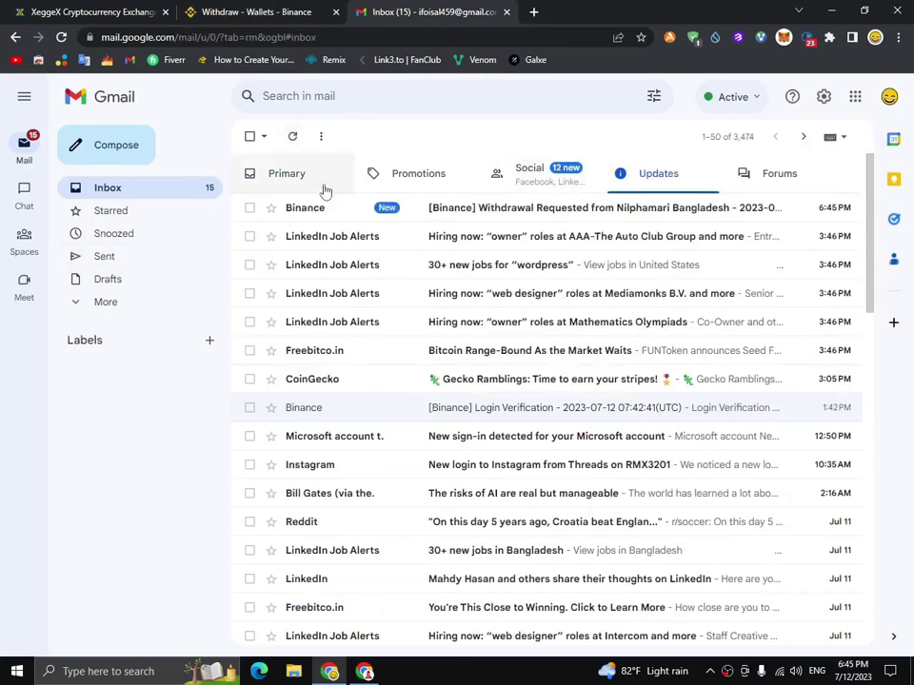
{"action": "left_click", "coordinate": [519, 205]}
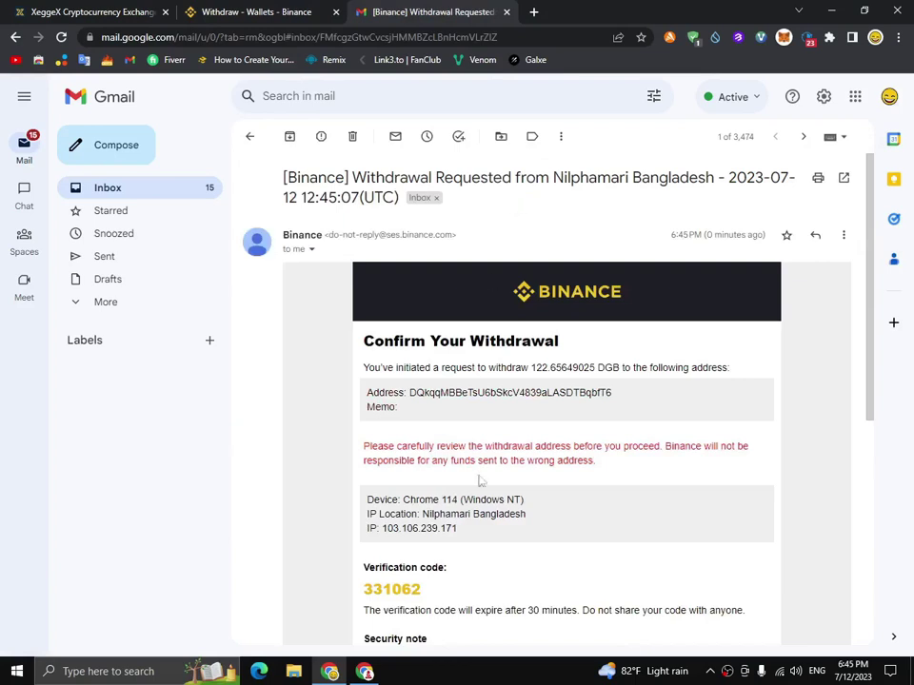
{"action": "scroll", "coordinate": [482, 482], "scroll_direction": "down", "scroll_amount": 1}
{"action": "double_click", "coordinate": [405, 521]}
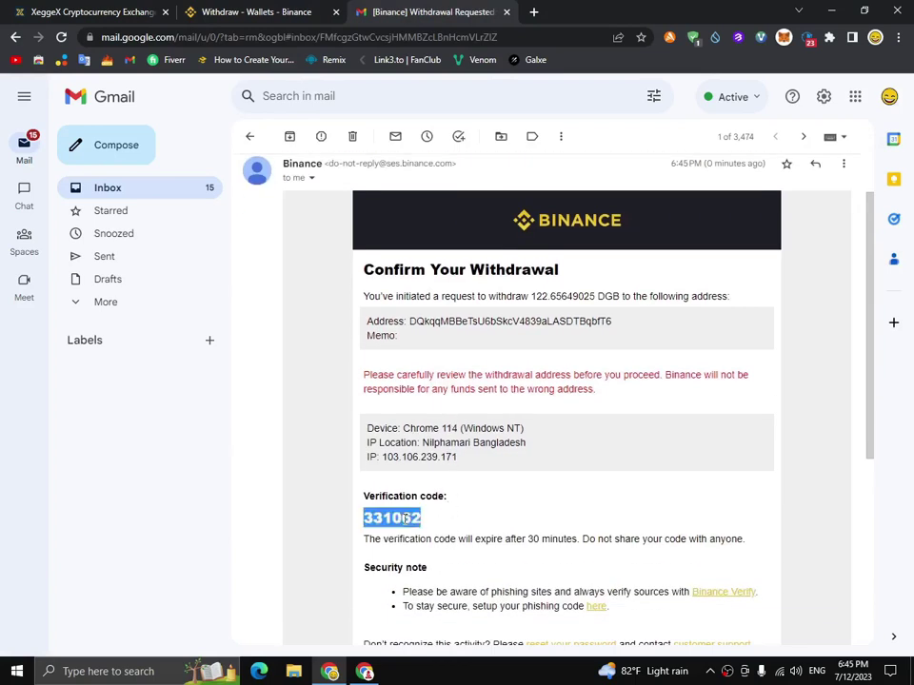
{"action": "right_click", "coordinate": [417, 523]}
{"action": "left_click", "coordinate": [469, 530]}
Return to Binance, paste the email verification code into the security check, and request the phone verification code.
{"action": "left_click", "coordinate": [113, 12]}
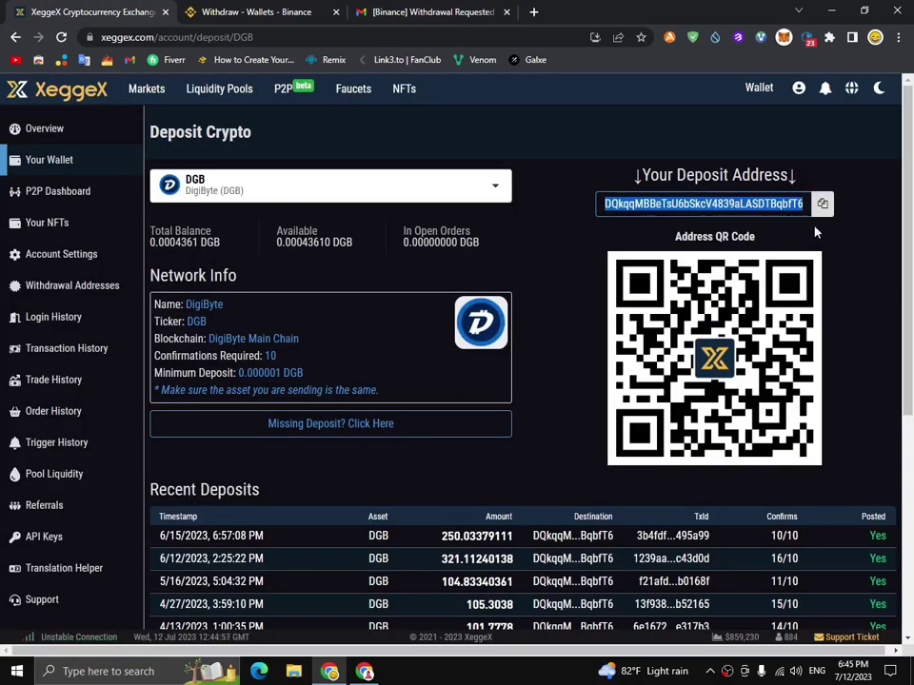
{"action": "left_click", "coordinate": [252, 11]}
{"action": "left_click", "coordinate": [400, 257]}
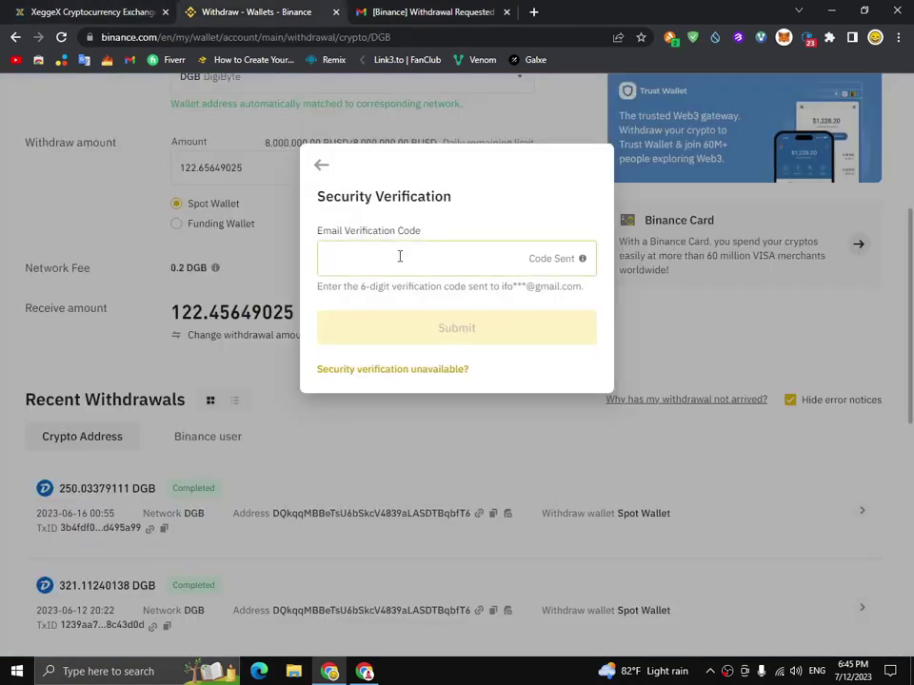
{"action": "right_click", "coordinate": [403, 267]}
{"action": "left_click", "coordinate": [437, 373]}
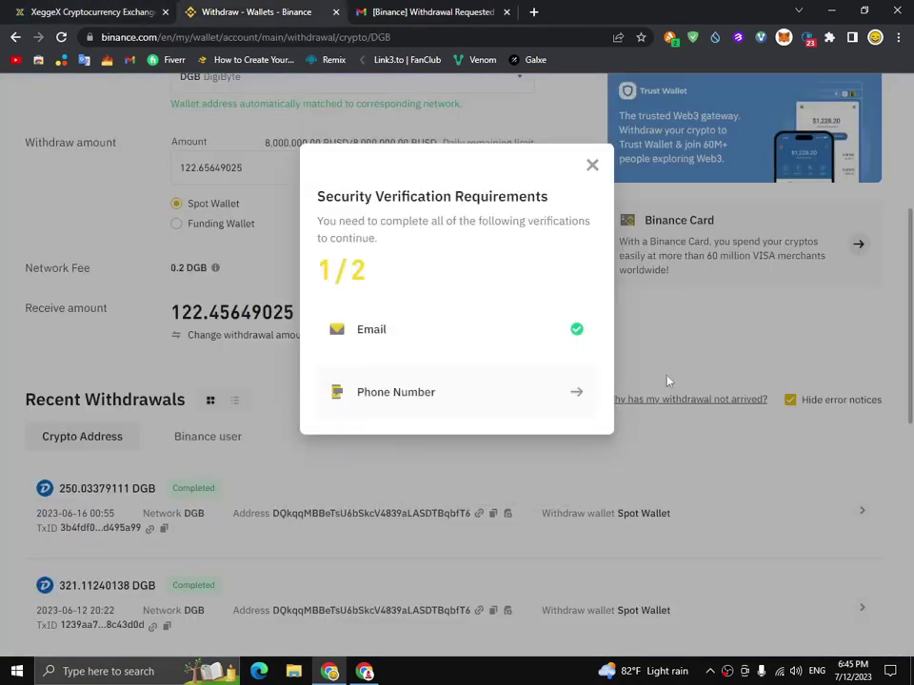
{"action": "left_click", "coordinate": [468, 405]}
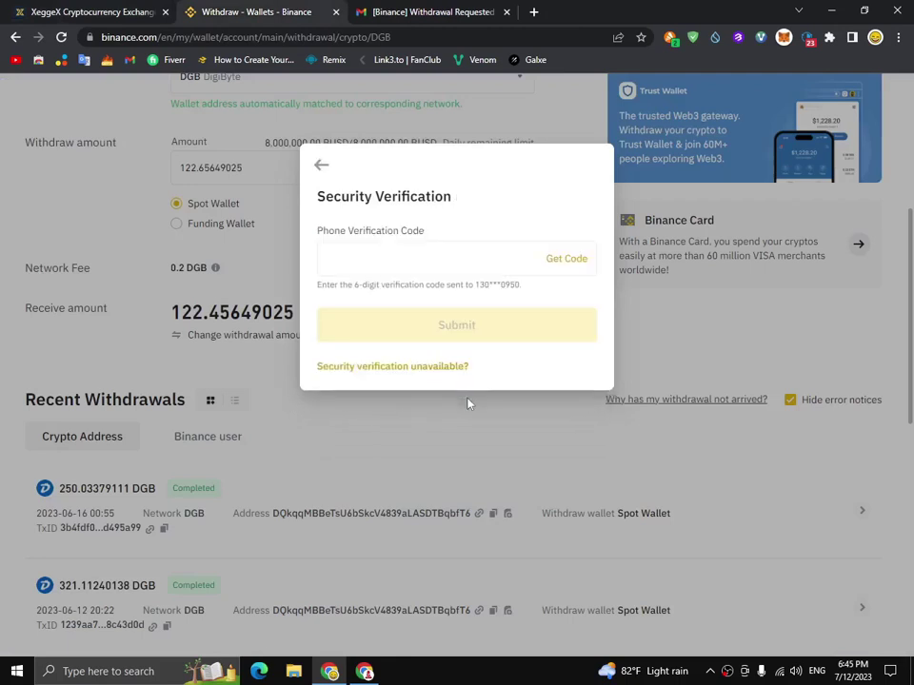
{"action": "left_click", "coordinate": [569, 258]}
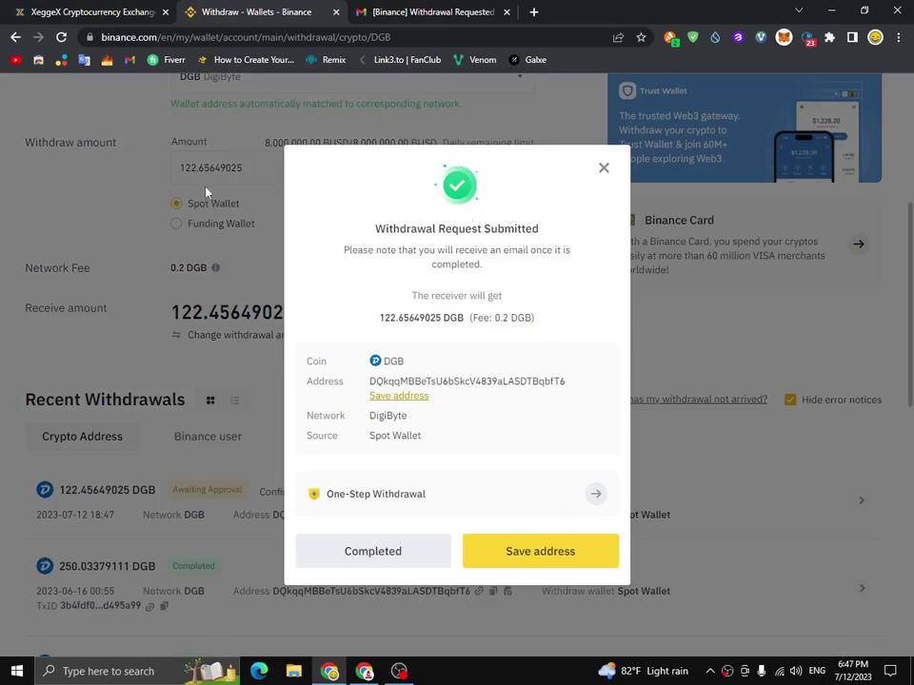
Reload the DGB deposit page on XeggeX and check the recent deposits for the incoming transfer and its confirmation status.
{"action": "left_click", "coordinate": [61, 9]}
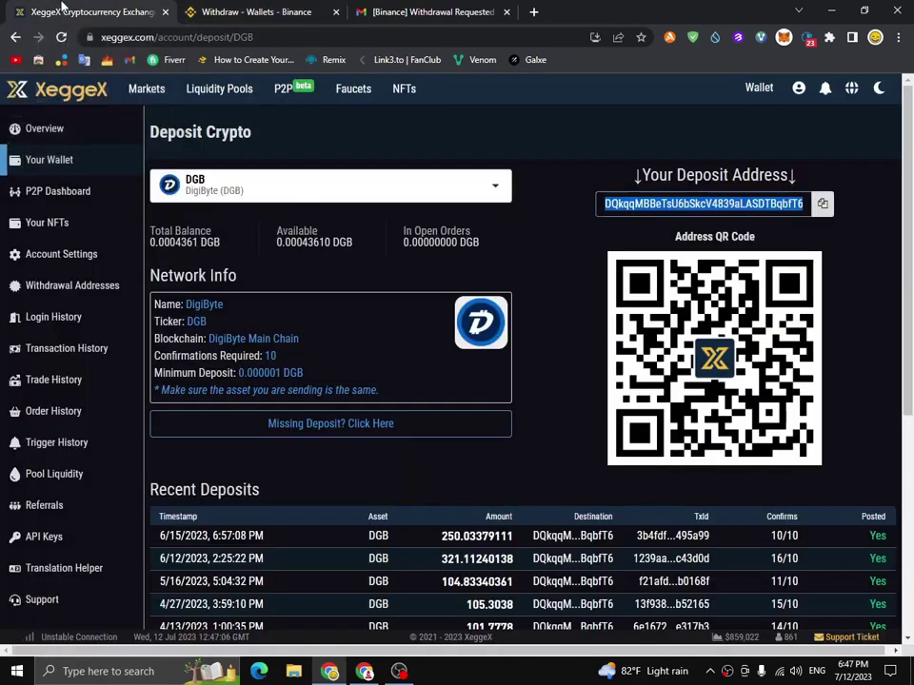
{"action": "left_click", "coordinate": [849, 151]}
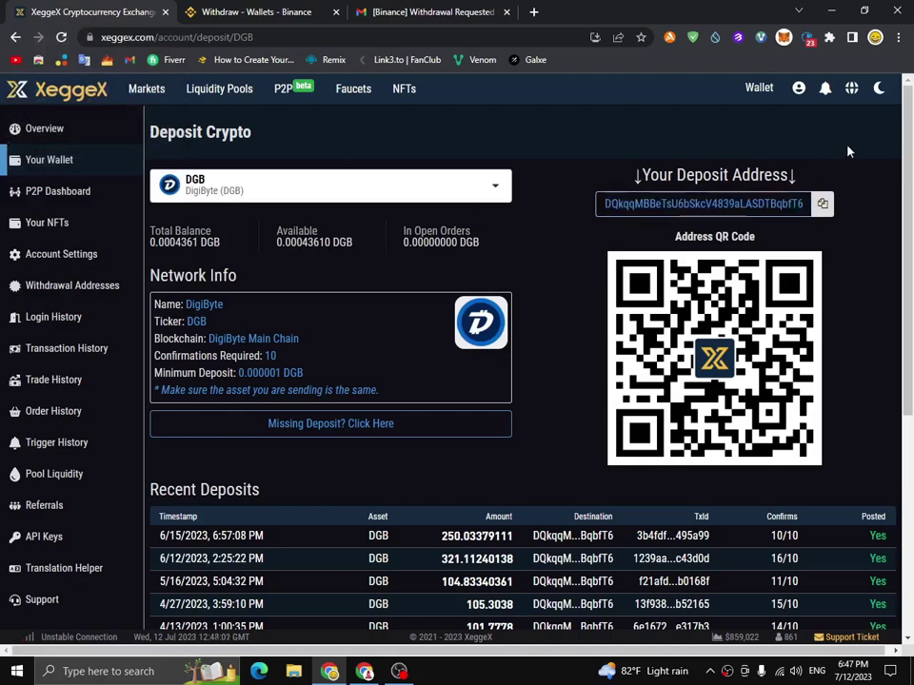
{"action": "left_click", "coordinate": [67, 41]}
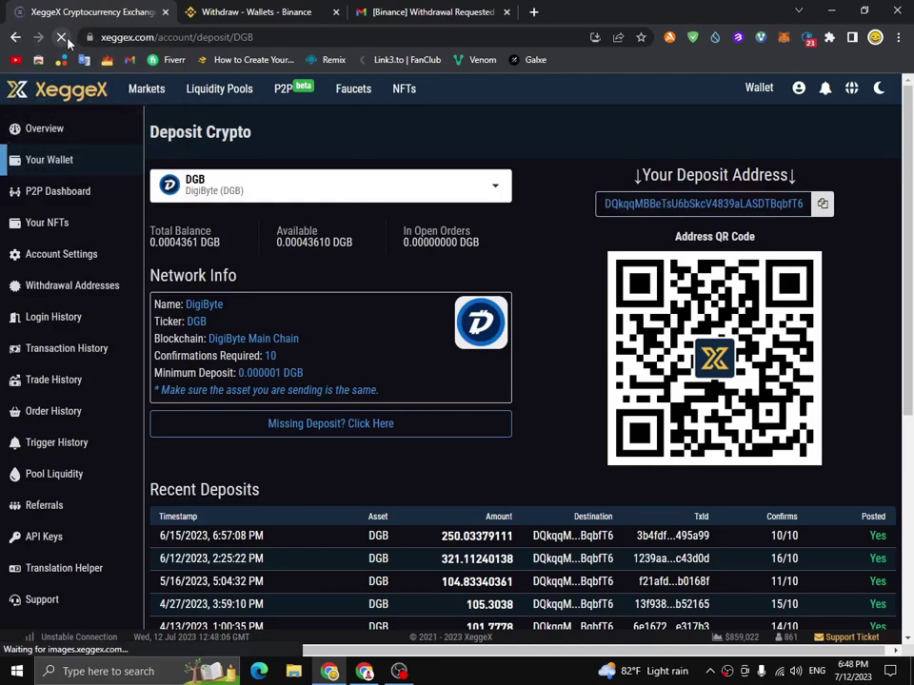
{"action": "scroll", "coordinate": [352, 472], "scroll_direction": "down", "scroll_amount": 3}
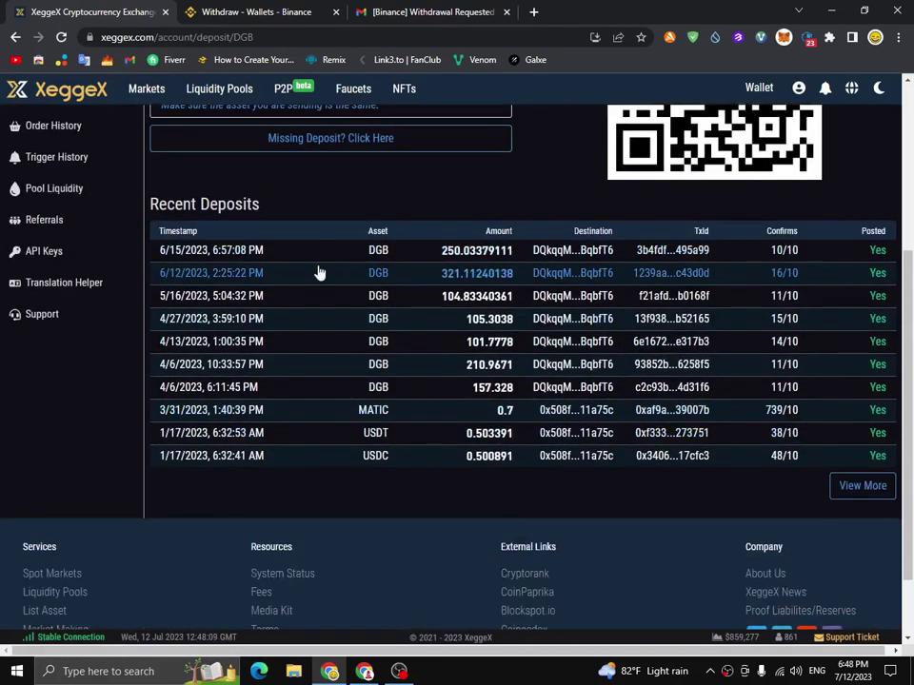
{"action": "scroll", "coordinate": [479, 276], "scroll_direction": "up", "scroll_amount": 1}
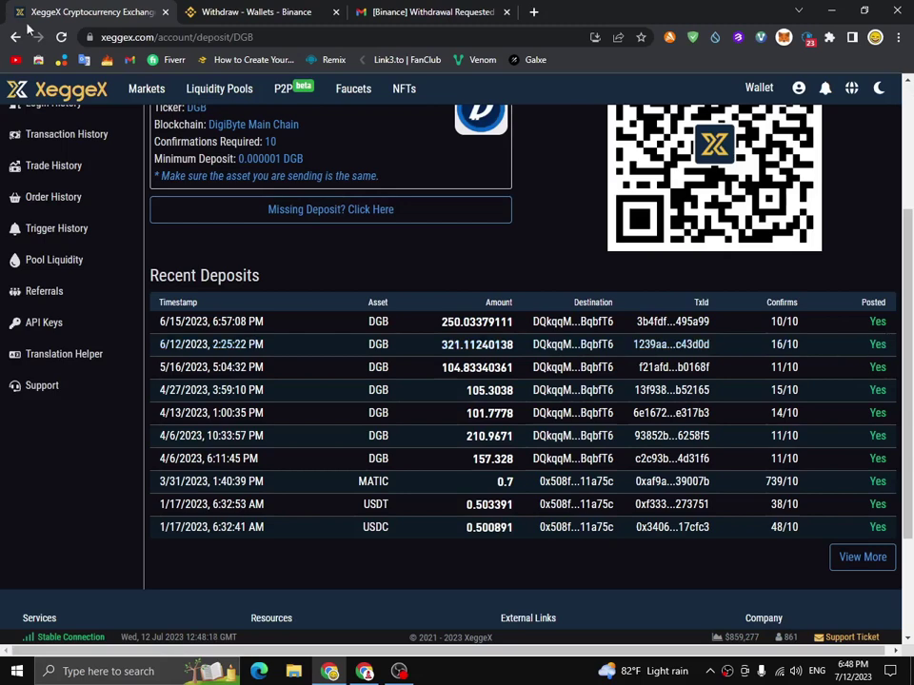
{"action": "left_click", "coordinate": [61, 36]}
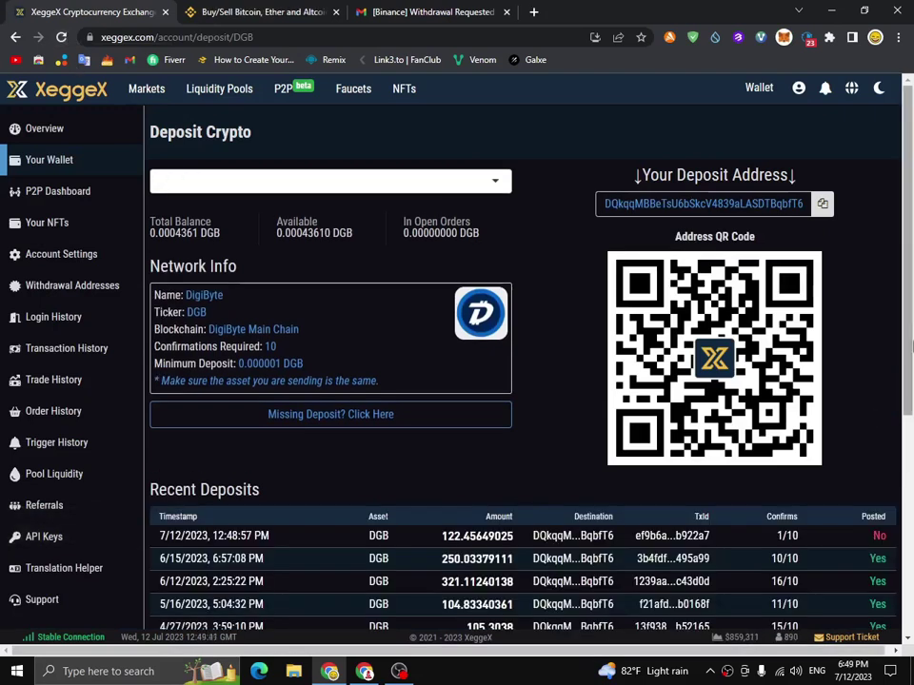
{"action": "scroll", "coordinate": [812, 418], "scroll_direction": "down", "scroll_amount": 3}
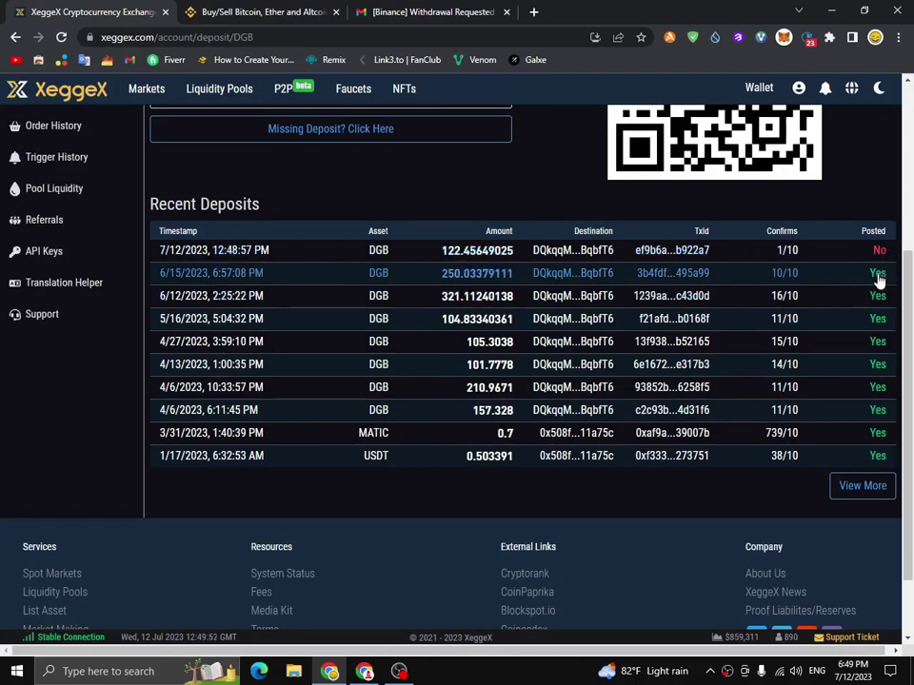
{"action": "scroll", "coordinate": [881, 280], "scroll_direction": "up", "scroll_amount": 3}
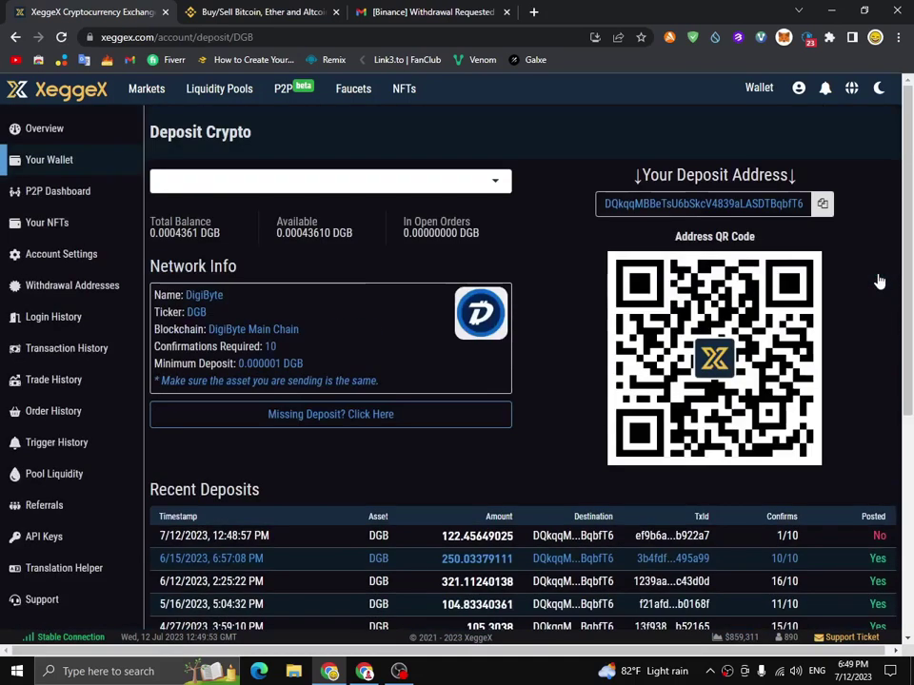
{"action": "left_click", "coordinate": [61, 37]}
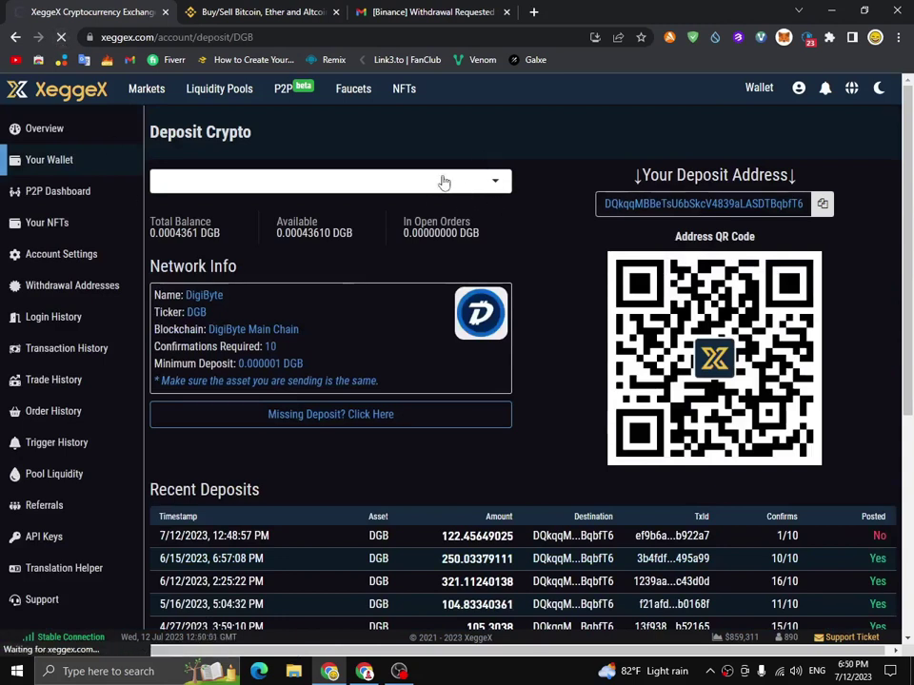
Find ETH in the XeggeX wallet by searching "eth" and open its withdrawal form for the Arbitrum One Mainnet network.
{"action": "left_click", "coordinate": [89, 169]}
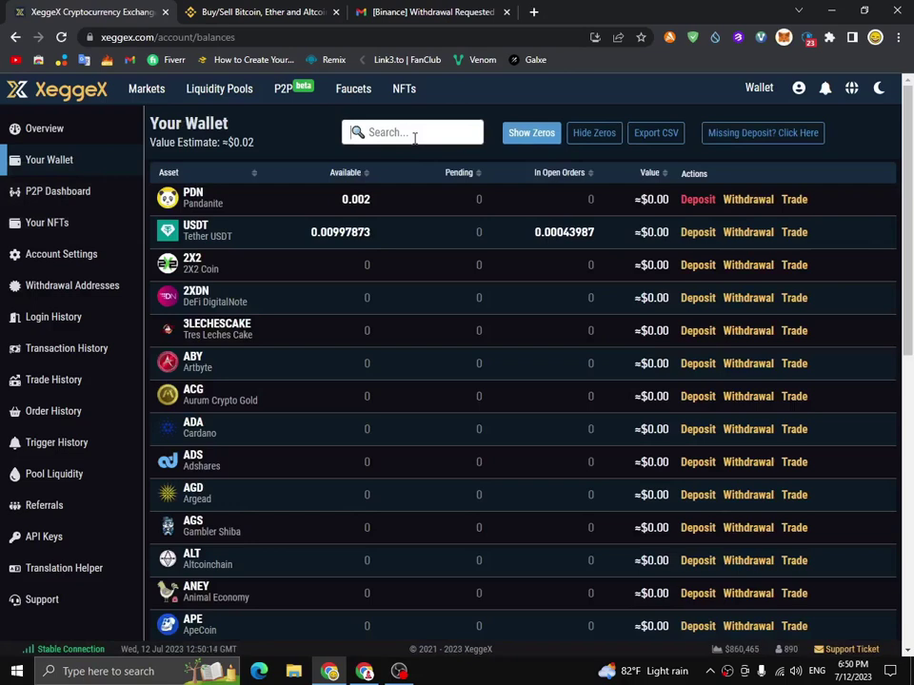
{"action": "left_click", "coordinate": [414, 137]}
{"action": "type", "text": "eth"}
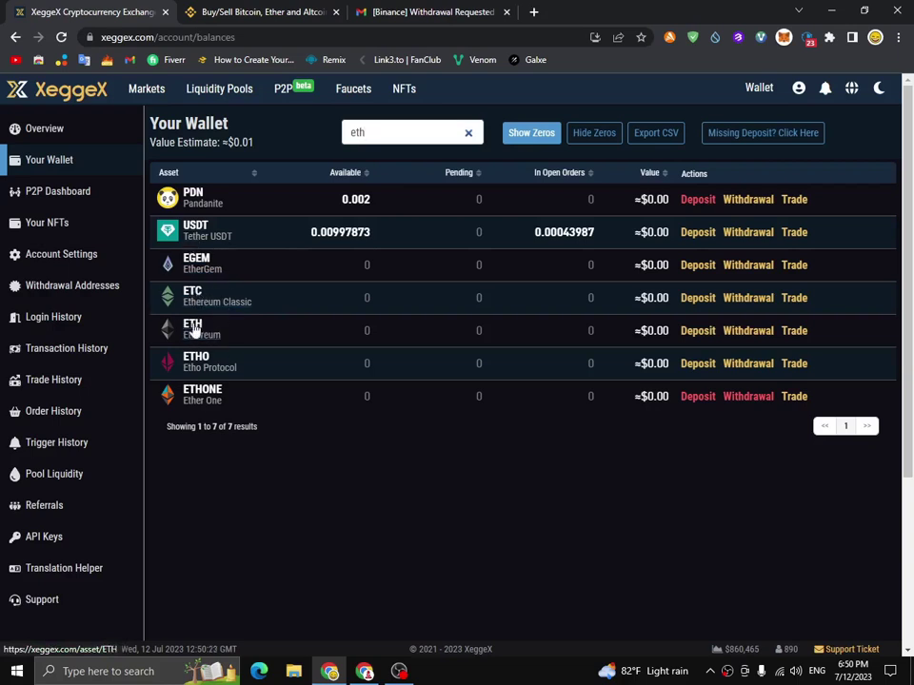
{"action": "left_click", "coordinate": [760, 339]}
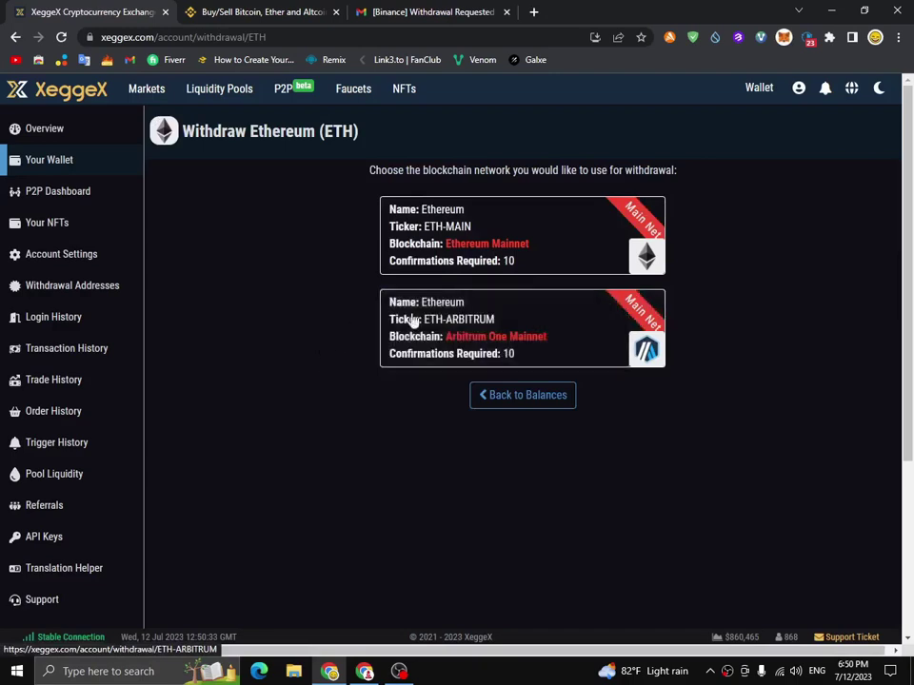
{"action": "left_click", "coordinate": [565, 333]}
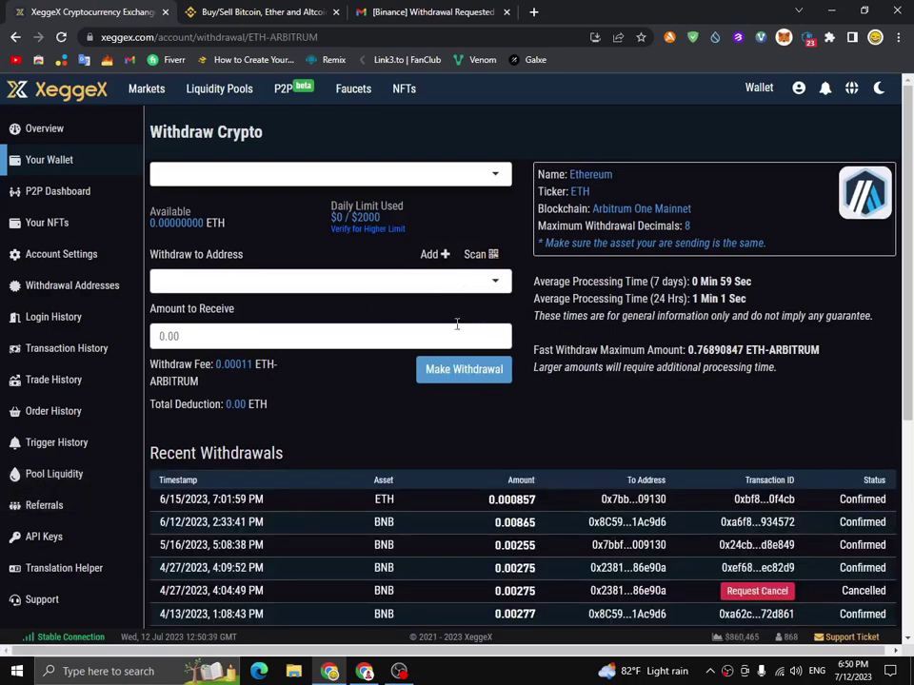
Start adding a new ETH withdrawal address with the friendly name 10 and make the address field ready for entry.
{"action": "left_click", "coordinate": [451, 284]}
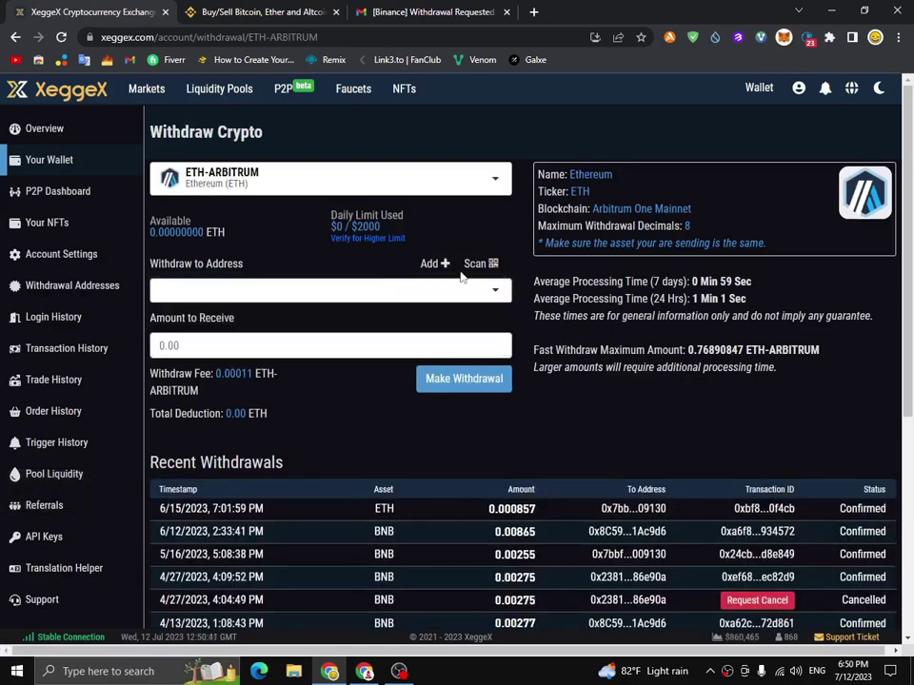
{"action": "left_click", "coordinate": [434, 263]}
{"action": "left_click", "coordinate": [361, 330]}
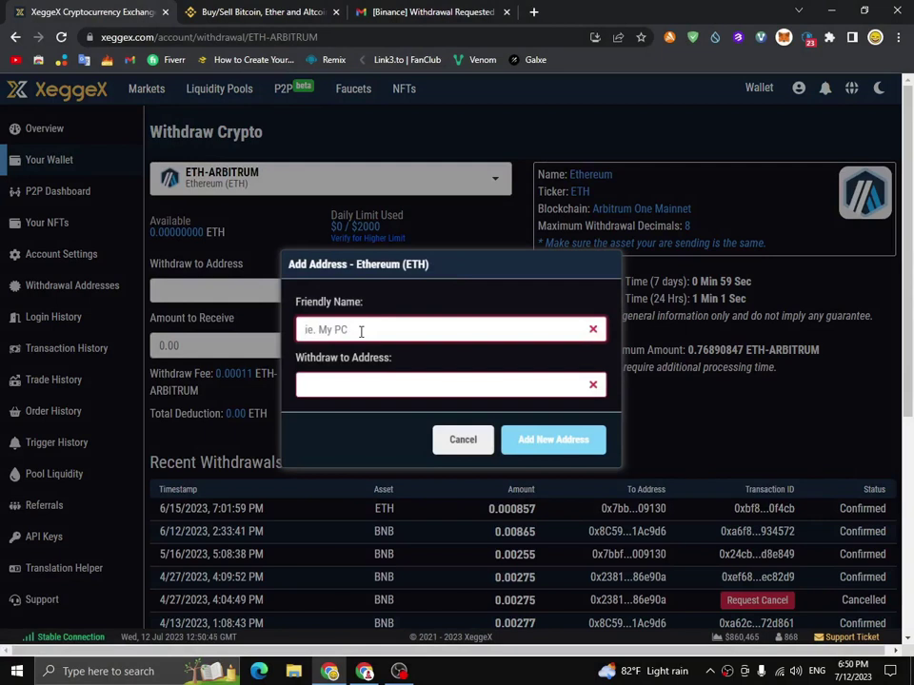
{"action": "type", "text": "10"}
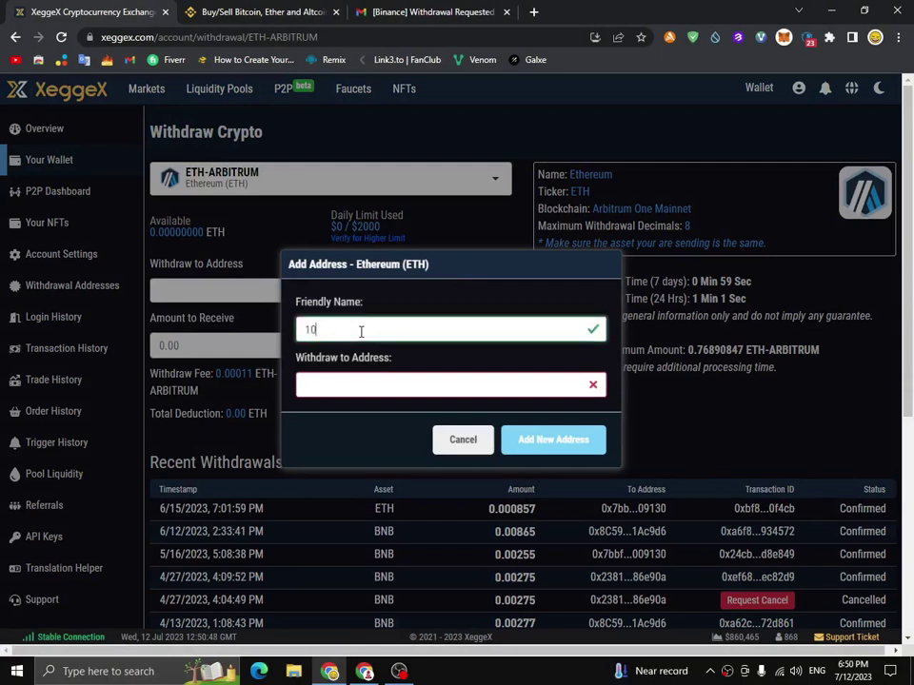
{"action": "left_click", "coordinate": [366, 387]}
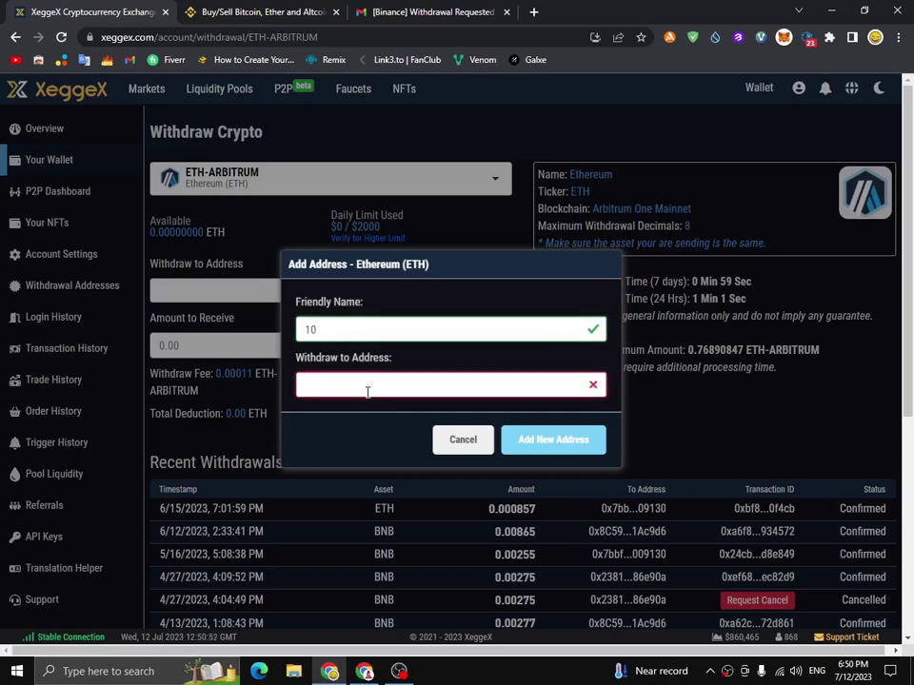
Open the BitKeep wallet extension and unlock it with the wallet password.
{"action": "left_click", "coordinate": [741, 38]}
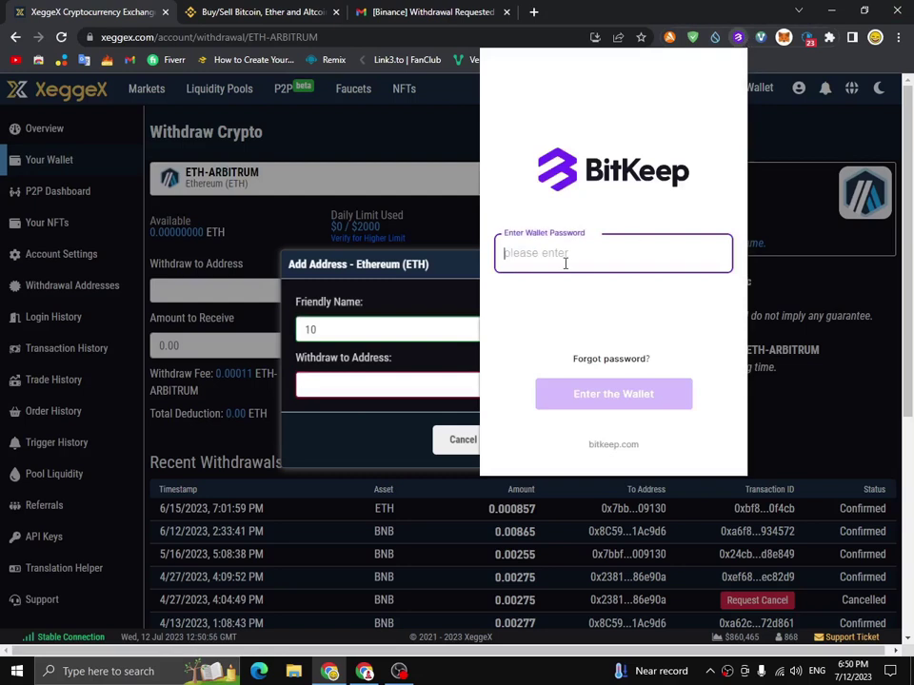
{"action": "type", "text": "••••••"}
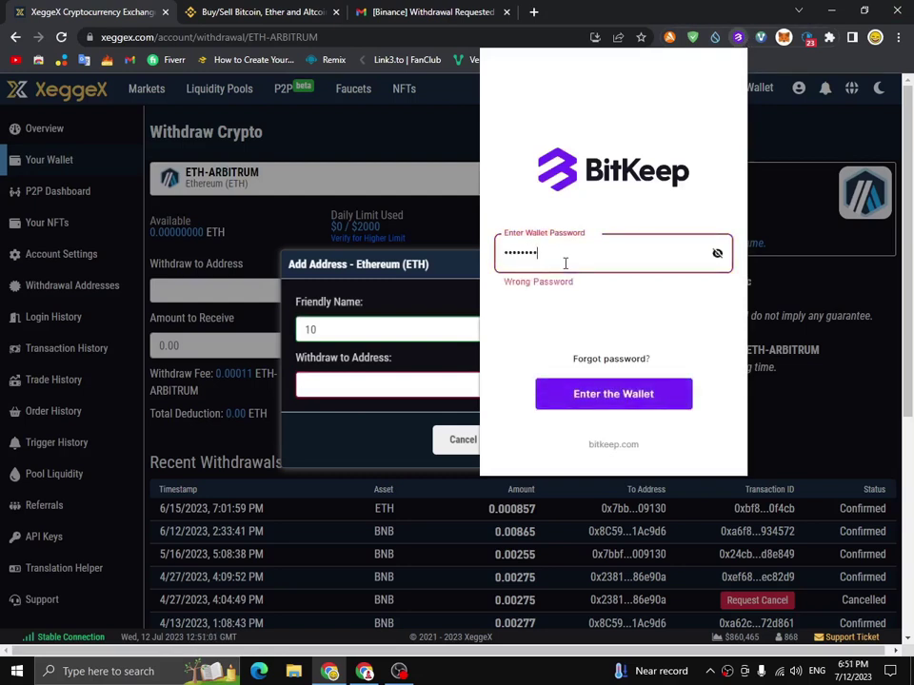
{"action": "key", "text": "Return"}
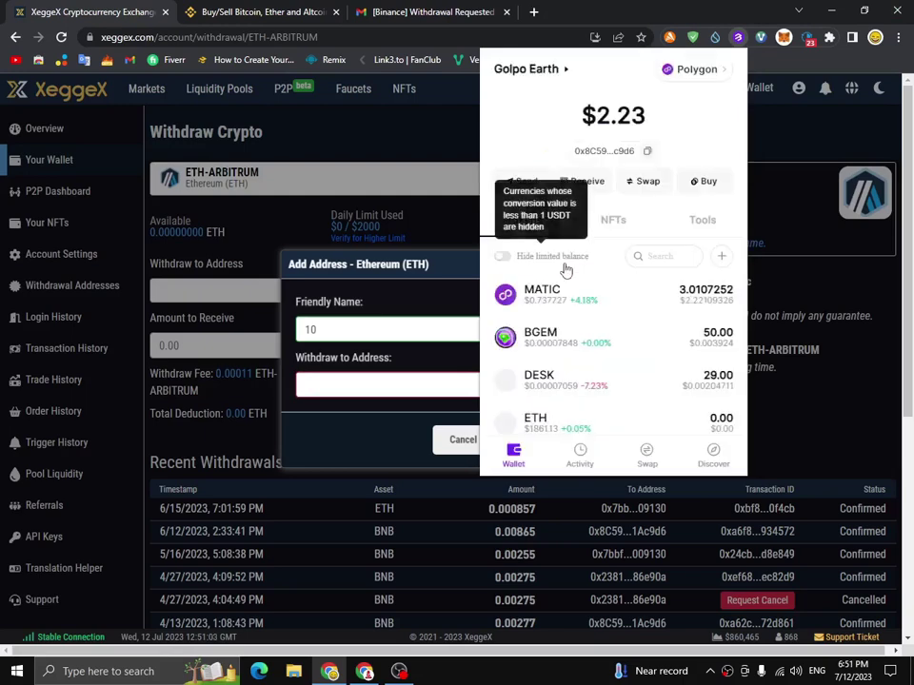
Copy the wallet address from BitKeep's MATIC page, paste it as the withdrawal address and add the new ETH address.
{"action": "left_click", "coordinate": [626, 305]}
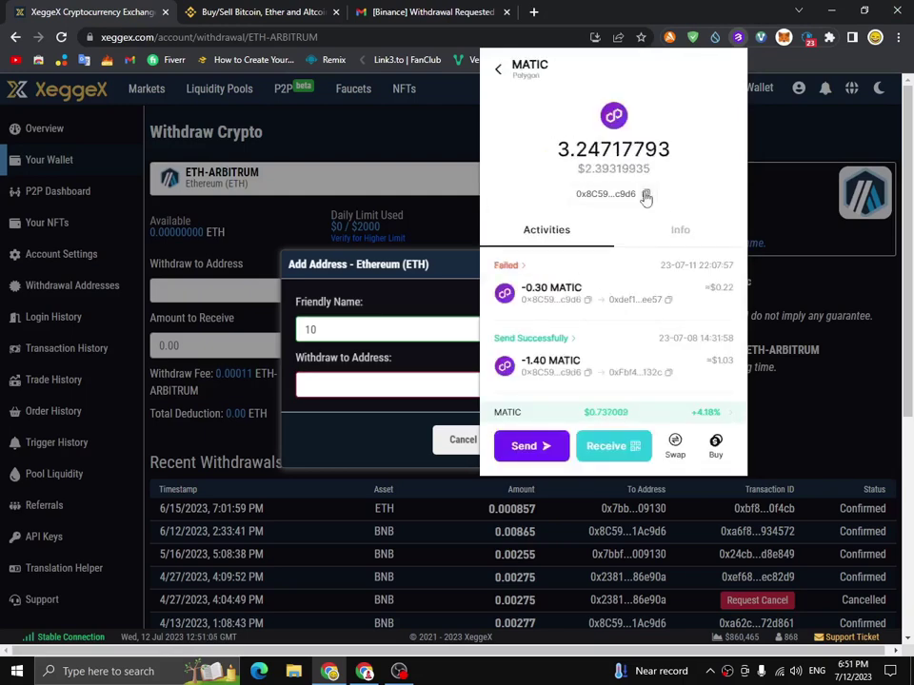
{"action": "left_click", "coordinate": [646, 193]}
{"action": "left_click", "coordinate": [399, 382]}
{"action": "right_click", "coordinate": [400, 383]}
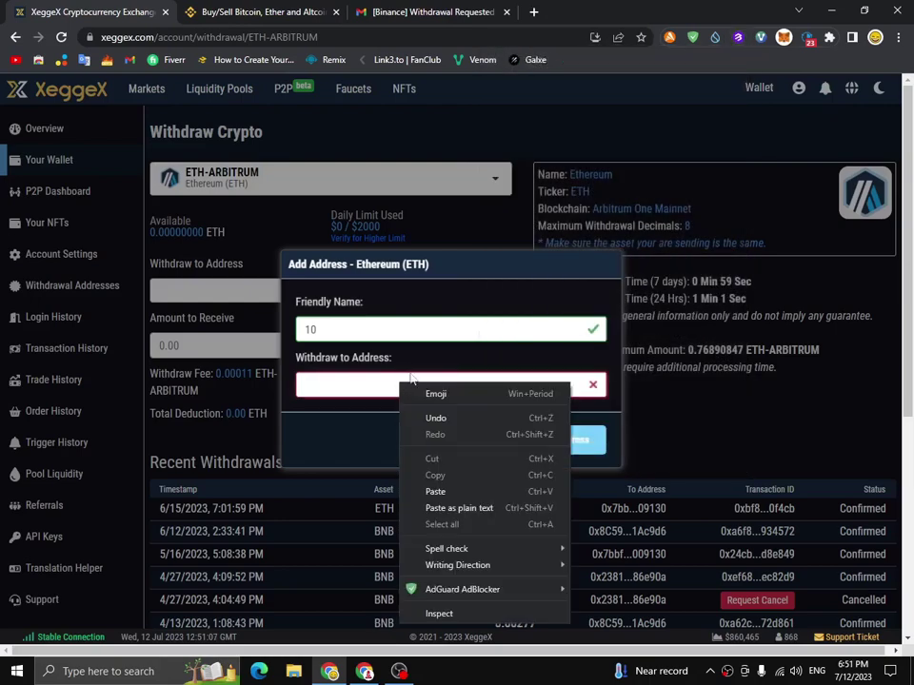
{"action": "left_click", "coordinate": [435, 492]}
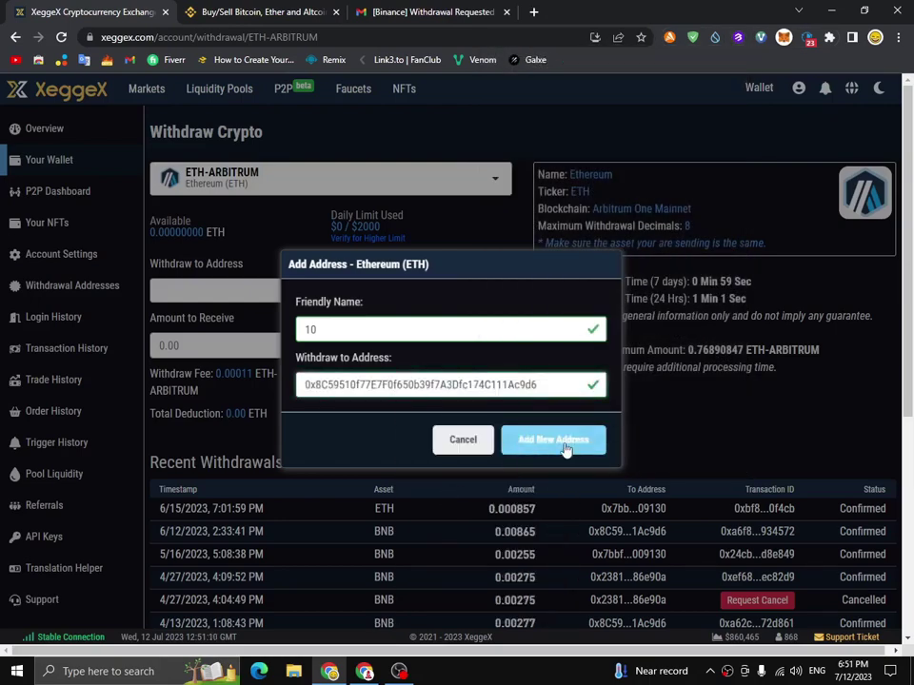
{"action": "left_click", "coordinate": [575, 443]}
{"action": "left_click", "coordinate": [567, 447]}
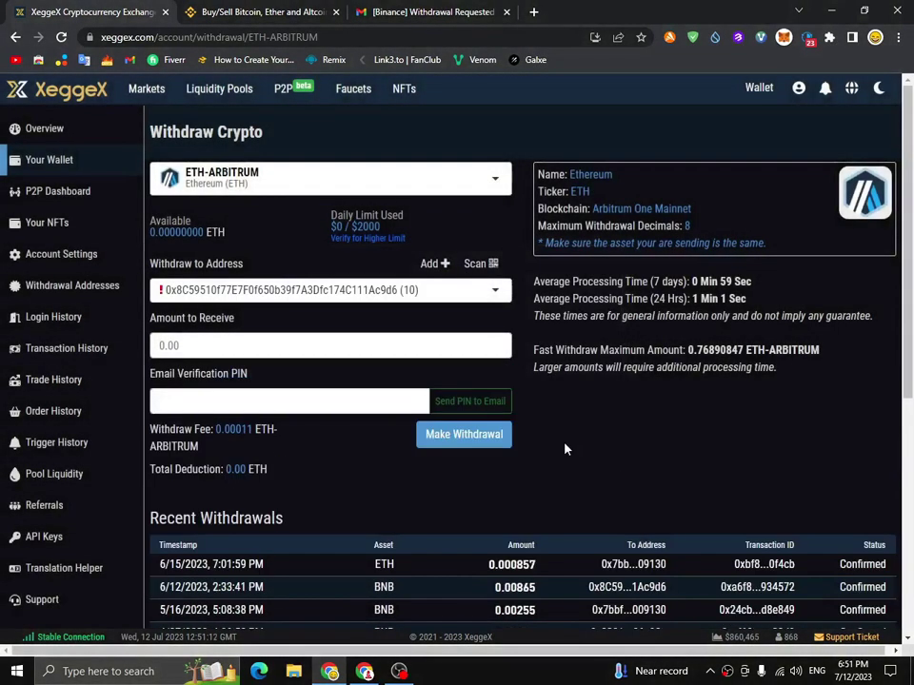
Open the saved withdrawal addresses and request verification of the ETH-ARBITRUM address named 10, acknowledging the confirmation message.
{"action": "scroll", "coordinate": [583, 469], "scroll_direction": "down", "scroll_amount": 3}
{"action": "scroll", "coordinate": [614, 439], "scroll_direction": "up", "scroll_amount": 3}
{"action": "mouse_move", "coordinate": [162, 295]}
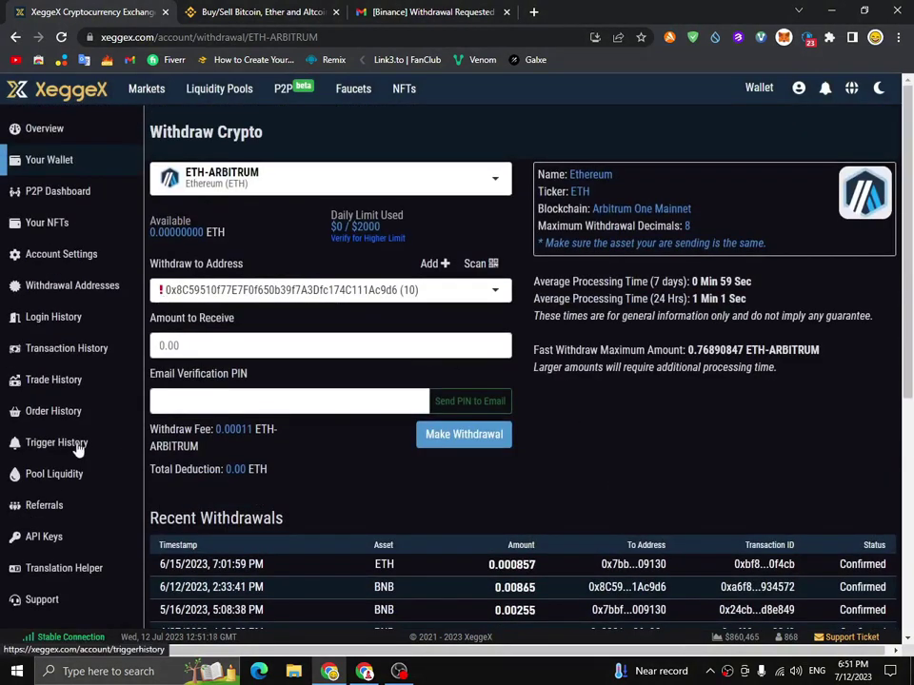
{"action": "left_click", "coordinate": [84, 290]}
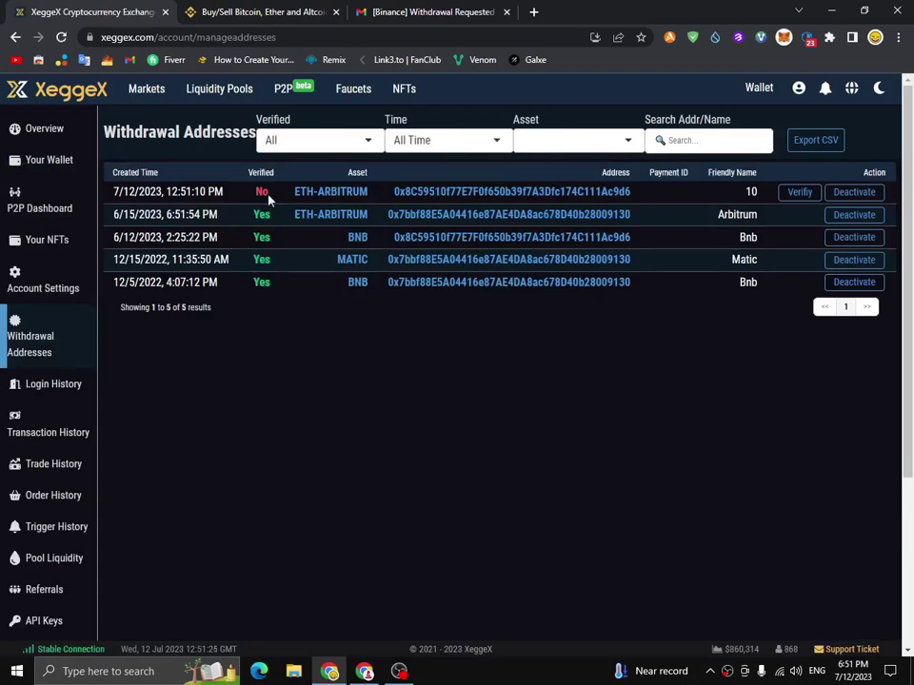
{"action": "left_click", "coordinate": [800, 192]}
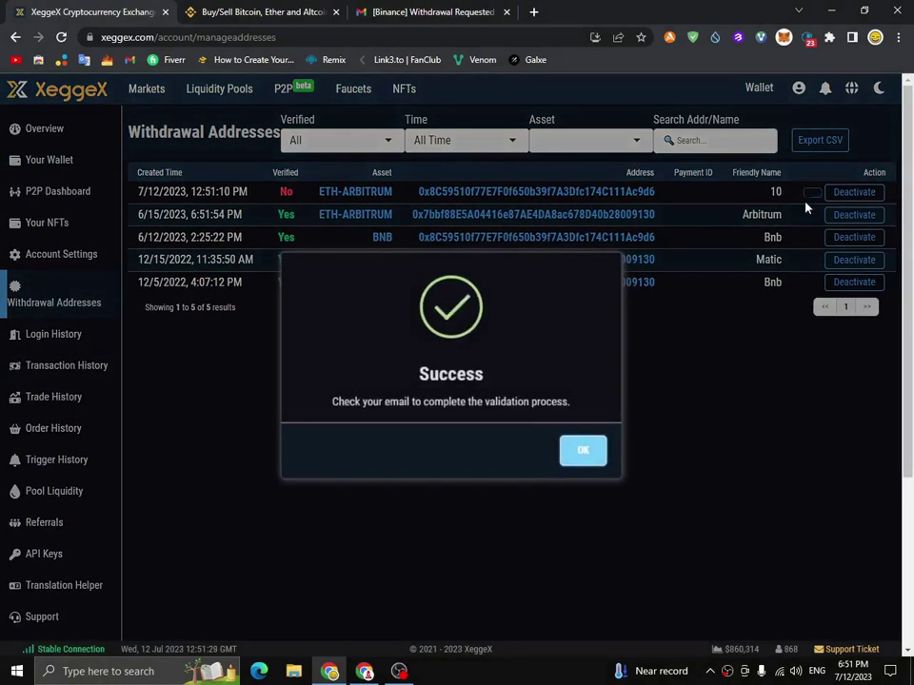
{"action": "left_click", "coordinate": [583, 452]}
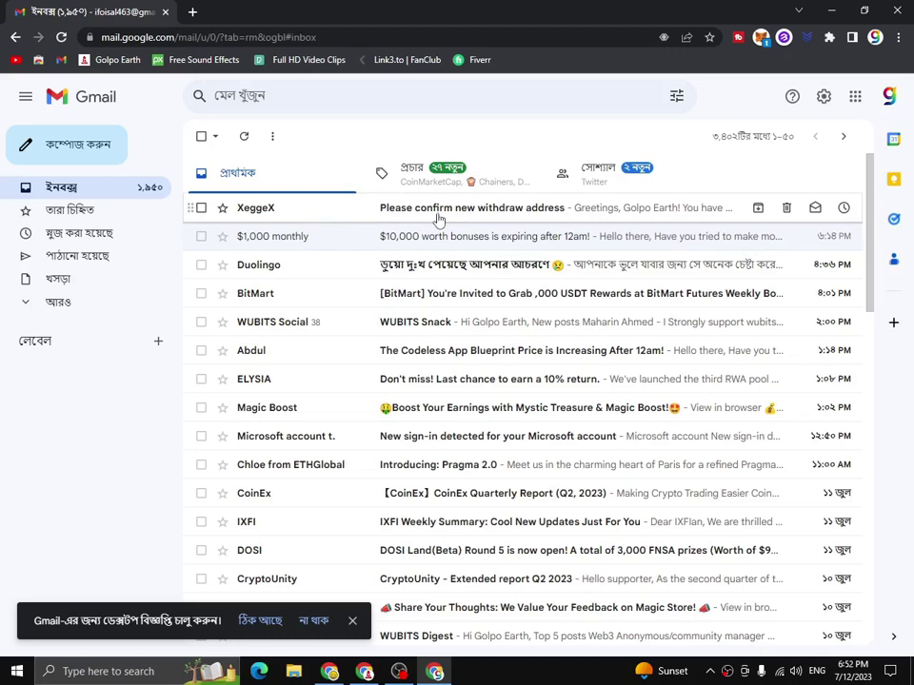
Switch to Gmail, confirm the address from XeggeX's "Please confirm new withdraw address" email and close that browser window.
{"action": "left_click", "coordinate": [438, 220]}
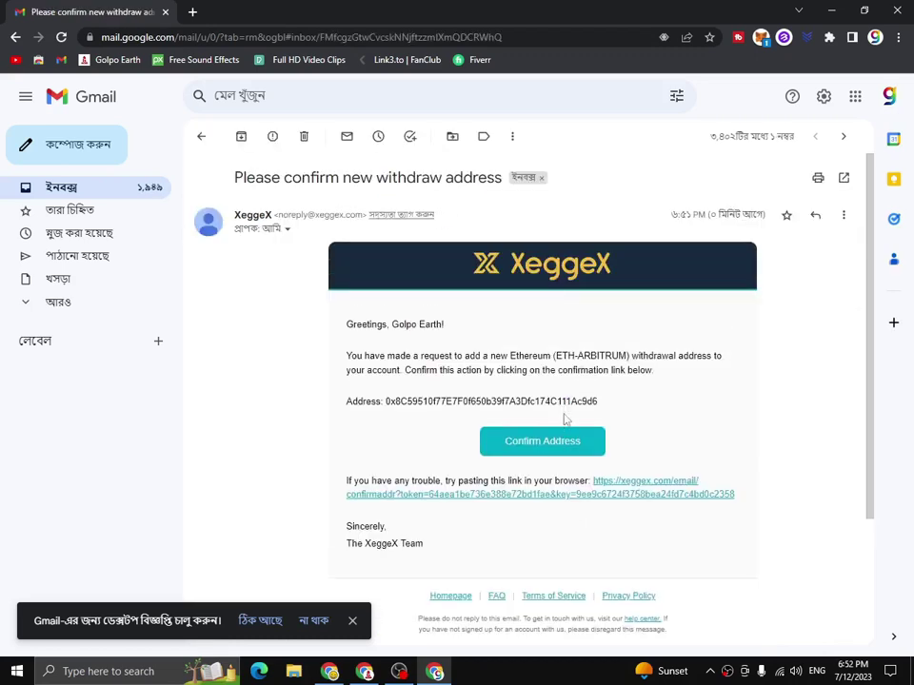
{"action": "left_click", "coordinate": [558, 441]}
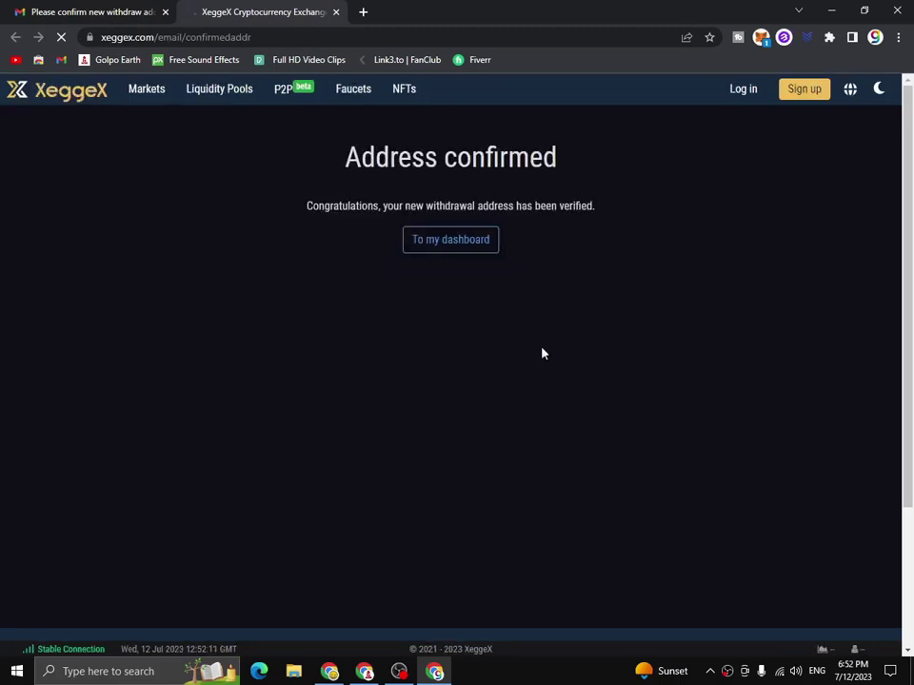
{"action": "left_click", "coordinate": [897, 9]}
Return to XeggeX and reload the withdrawal addresses list to check the verification status of the address named 10.
{"action": "left_click", "coordinate": [238, 12]}
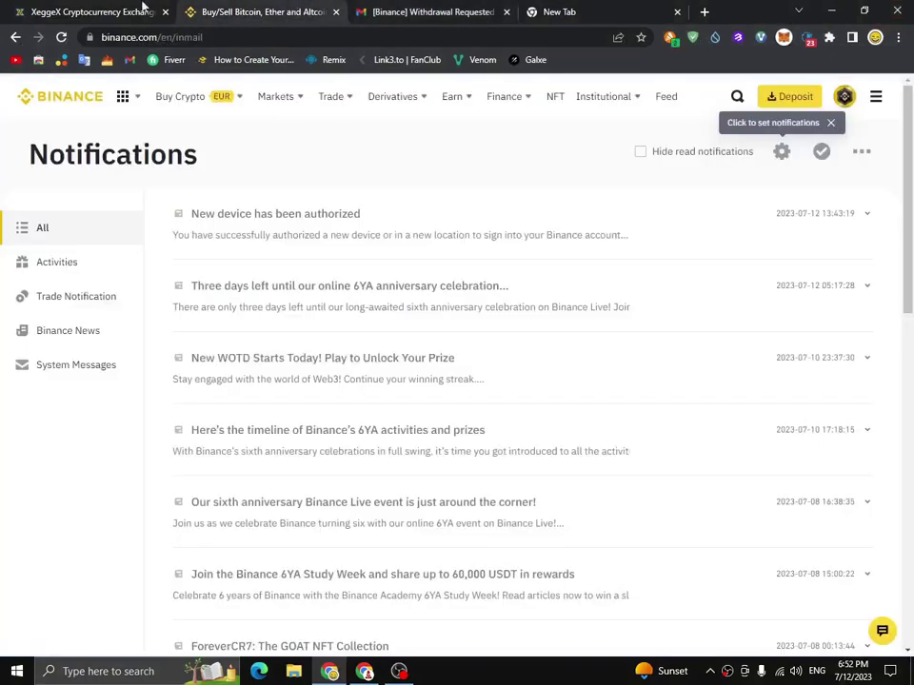
{"action": "left_click", "coordinate": [57, 12]}
{"action": "left_click", "coordinate": [61, 38]}
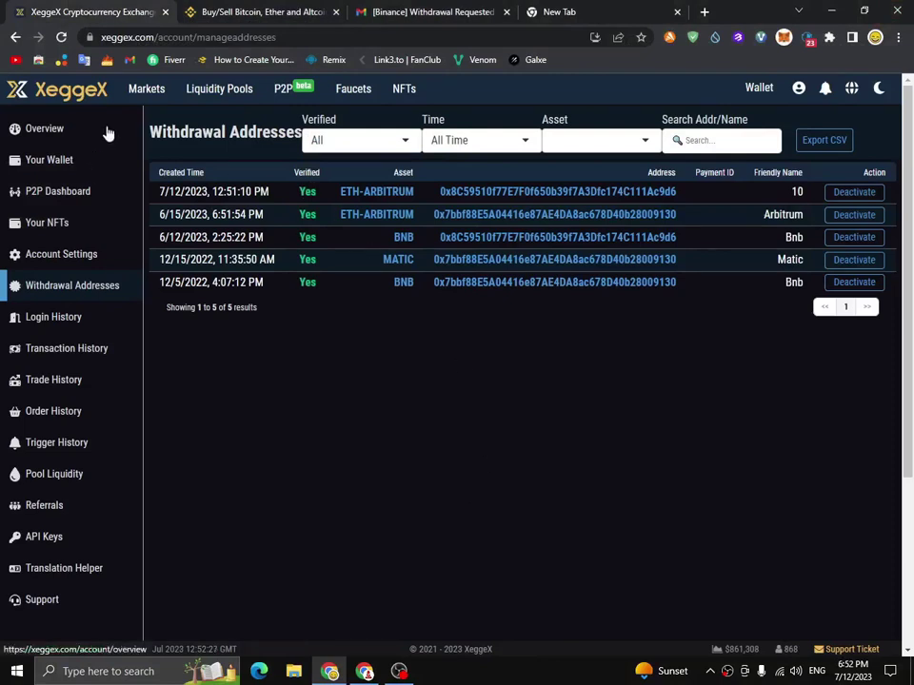
Open the XeggeX wallet balances page and close the unused blank browser tab.
{"action": "left_click", "coordinate": [68, 163]}
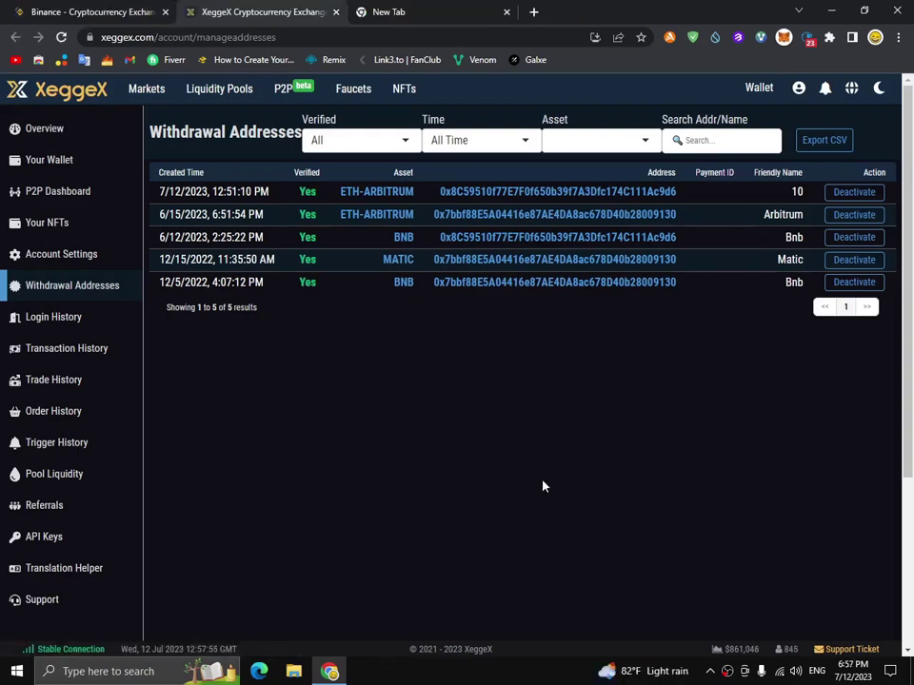
{"action": "left_click", "coordinate": [65, 162]}
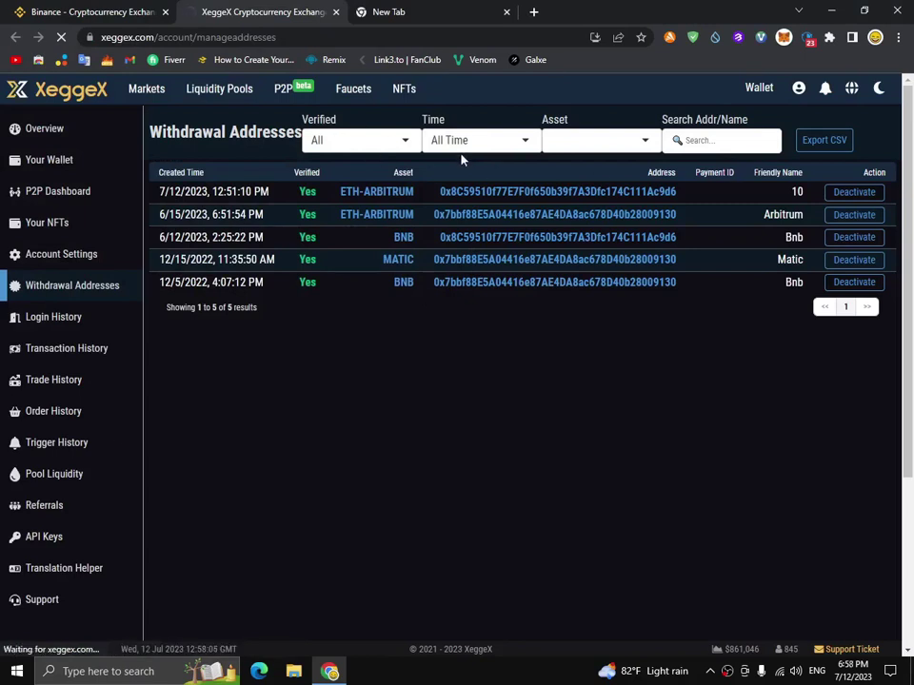
{"action": "left_click", "coordinate": [105, 12]}
{"action": "left_click", "coordinate": [354, 7]}
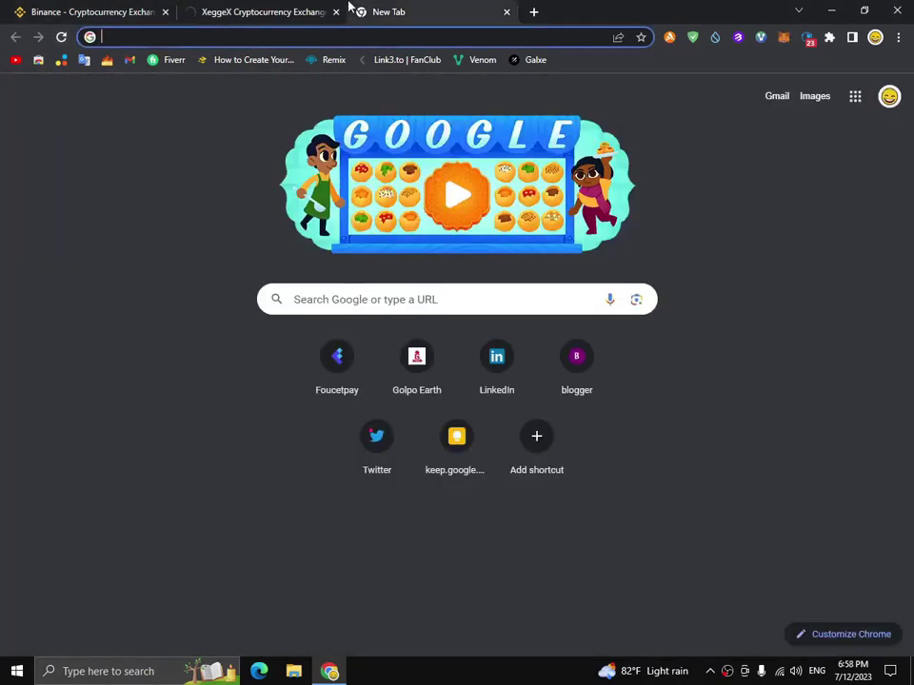
{"action": "left_click", "coordinate": [296, 7]}
{"action": "left_click", "coordinate": [506, 12]}
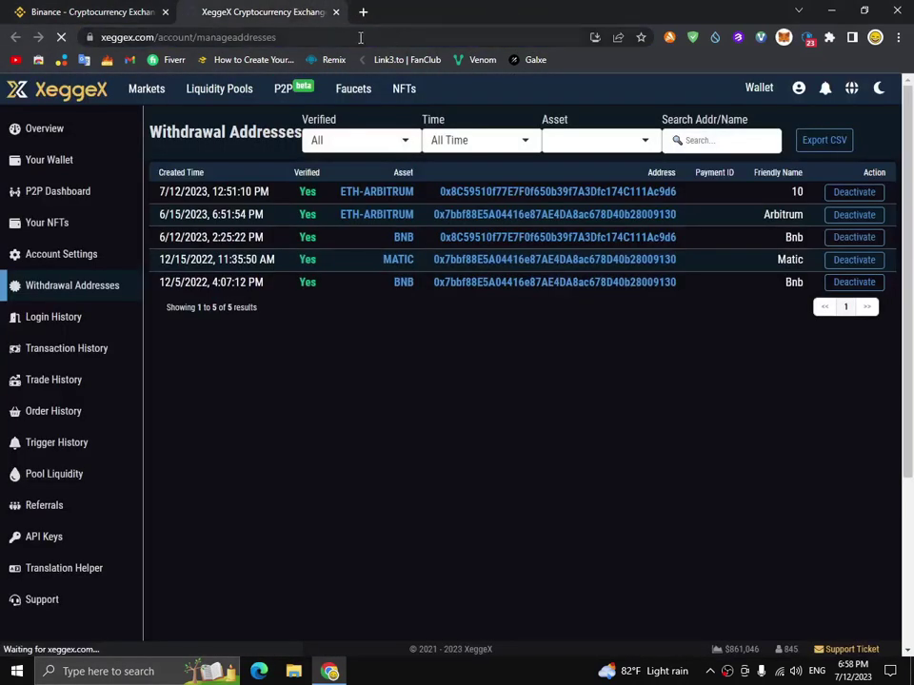
{"action": "left_click", "coordinate": [81, 167]}
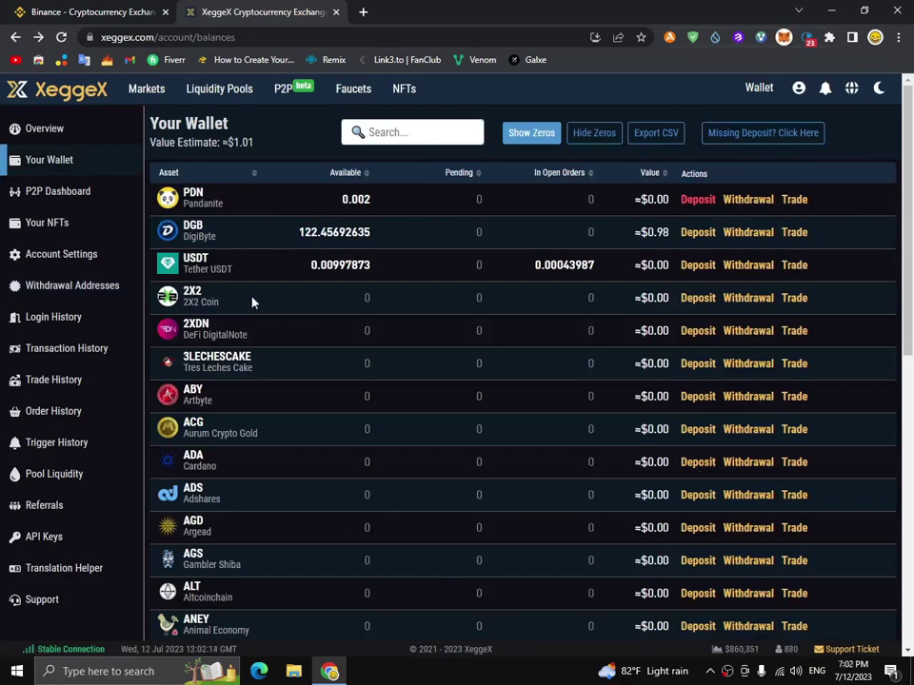
Search the XeggeX markets for "dgb" and open the DGB/USDT spot market.
{"action": "left_click", "coordinate": [147, 90]}
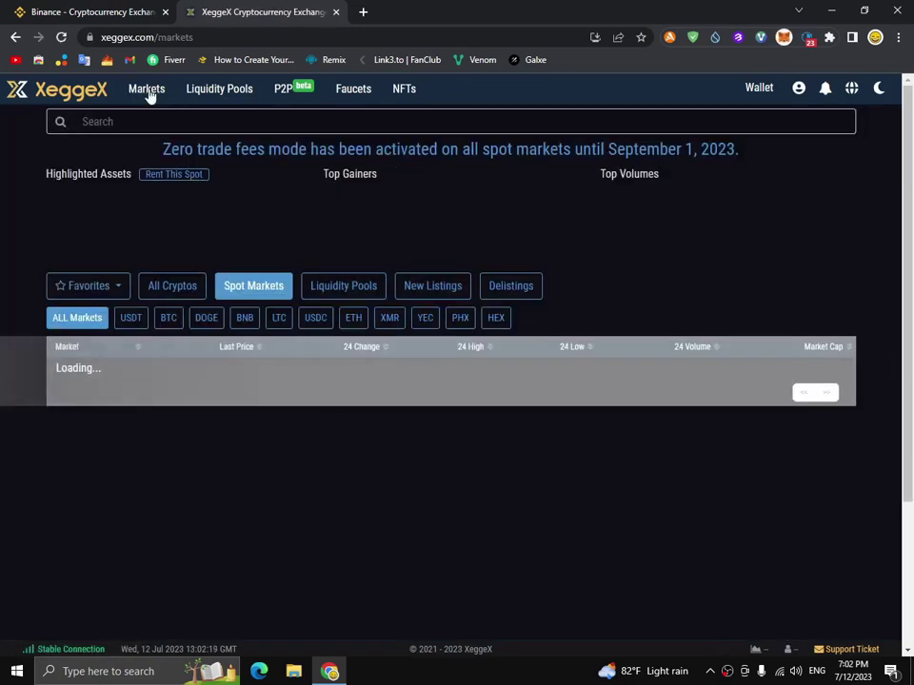
{"action": "left_click", "coordinate": [200, 117]}
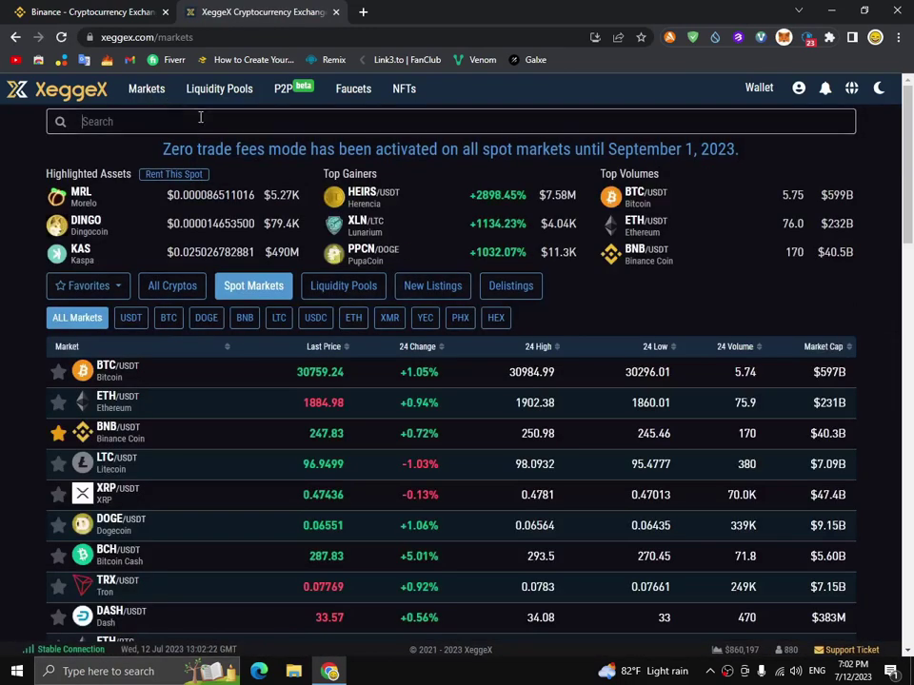
{"action": "type", "text": "dgb"}
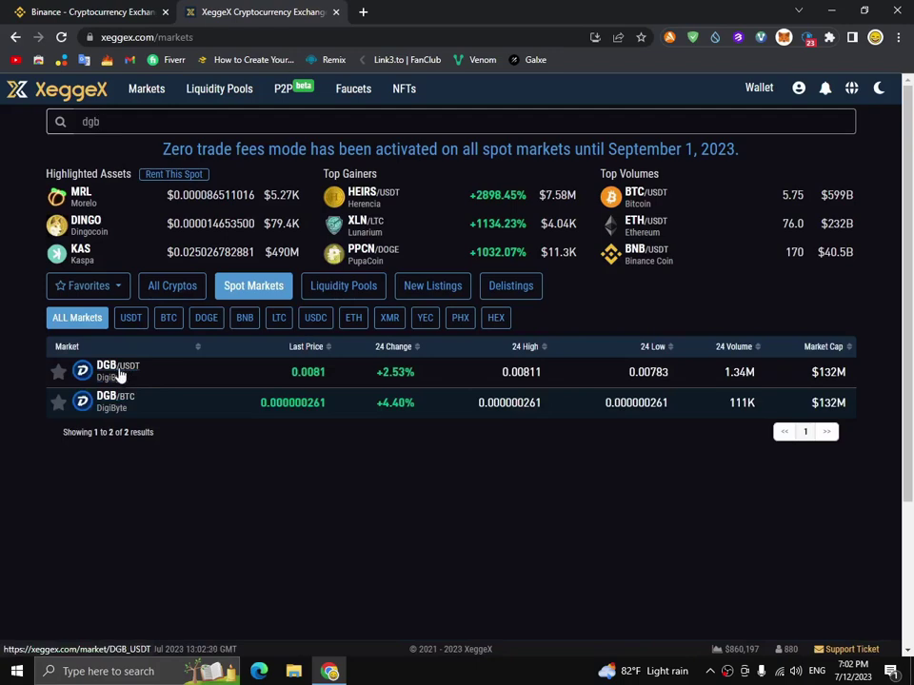
{"action": "left_click", "coordinate": [119, 372]}
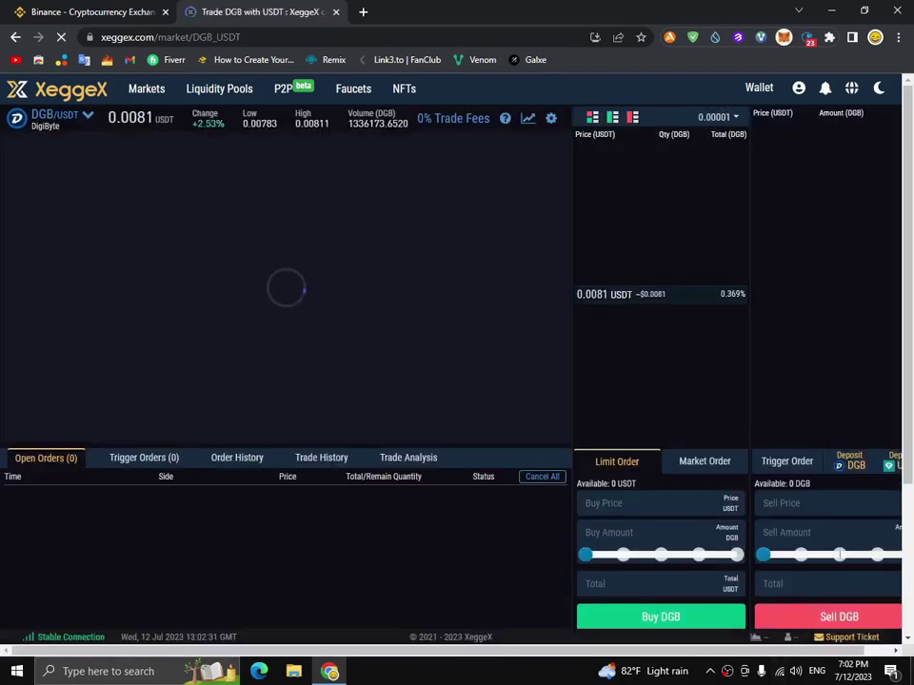
Sell the full available 122.456 DGB with a limit order at 0.00808 USDT.
{"action": "left_click_drag", "start_coordinate": [876, 560], "coordinate": [910, 580]}
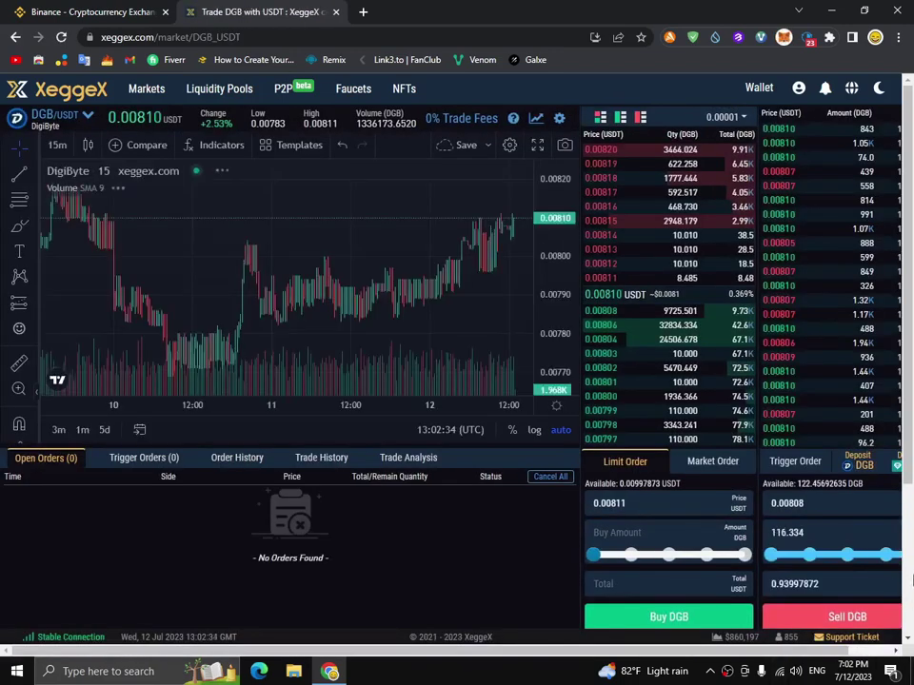
{"action": "double_click", "coordinate": [824, 542]}
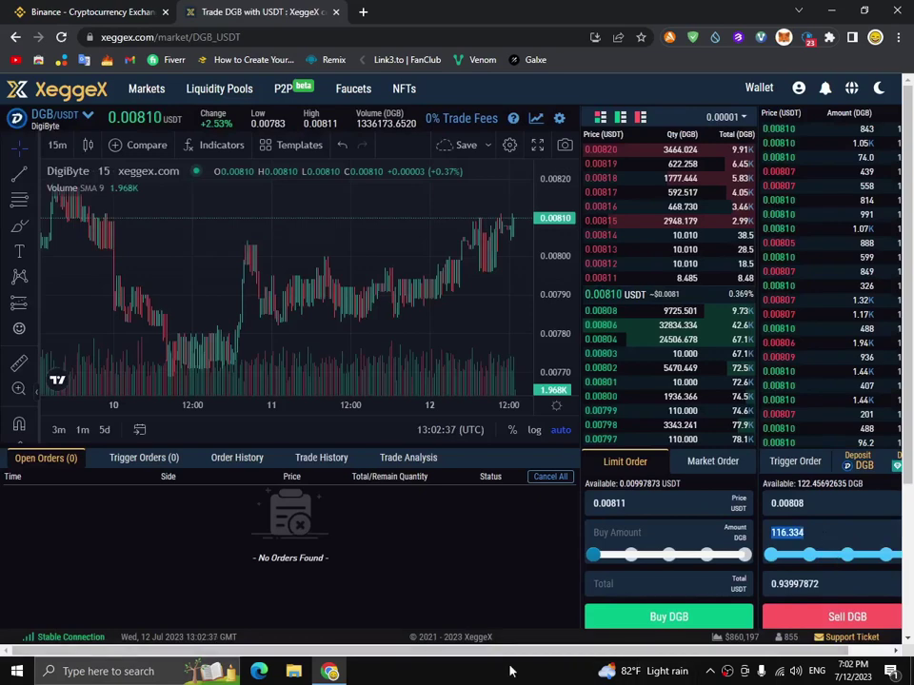
{"action": "scroll", "coordinate": [516, 657], "scroll_direction": "right", "scroll_amount": 2}
{"action": "left_click_drag", "start_coordinate": [874, 555], "coordinate": [892, 565]}
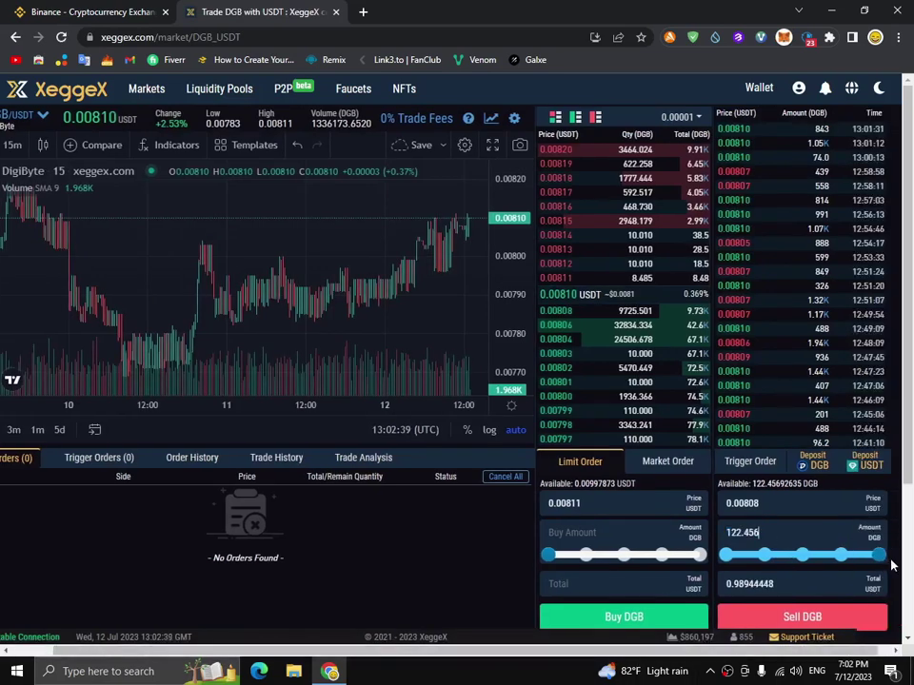
{"action": "left_click", "coordinate": [801, 618]}
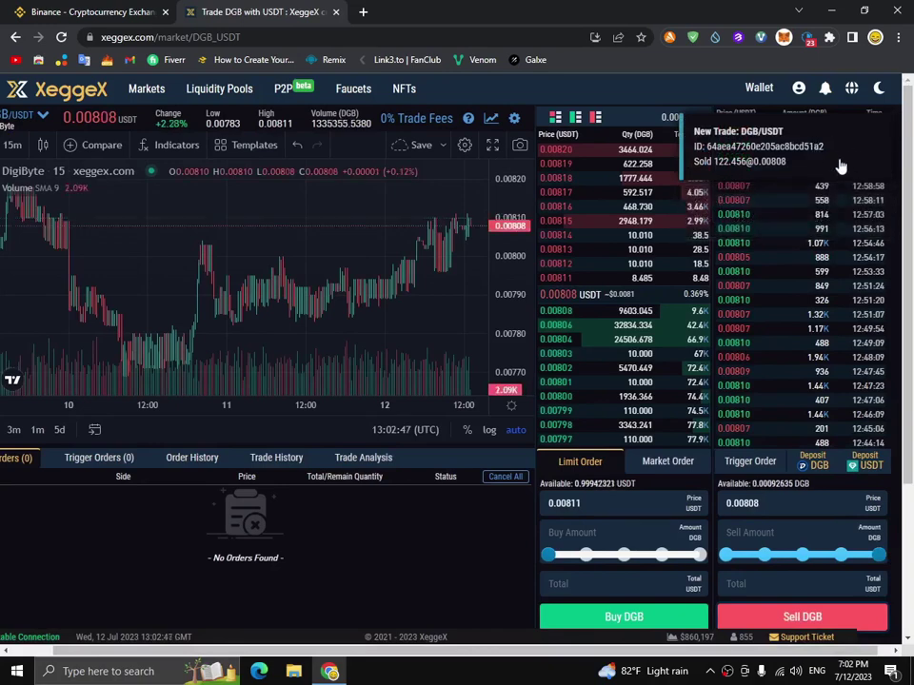
Search the markets for "eth", open the ETH/USDT market and set the buy amount to the full available balance.
{"action": "left_click", "coordinate": [144, 92]}
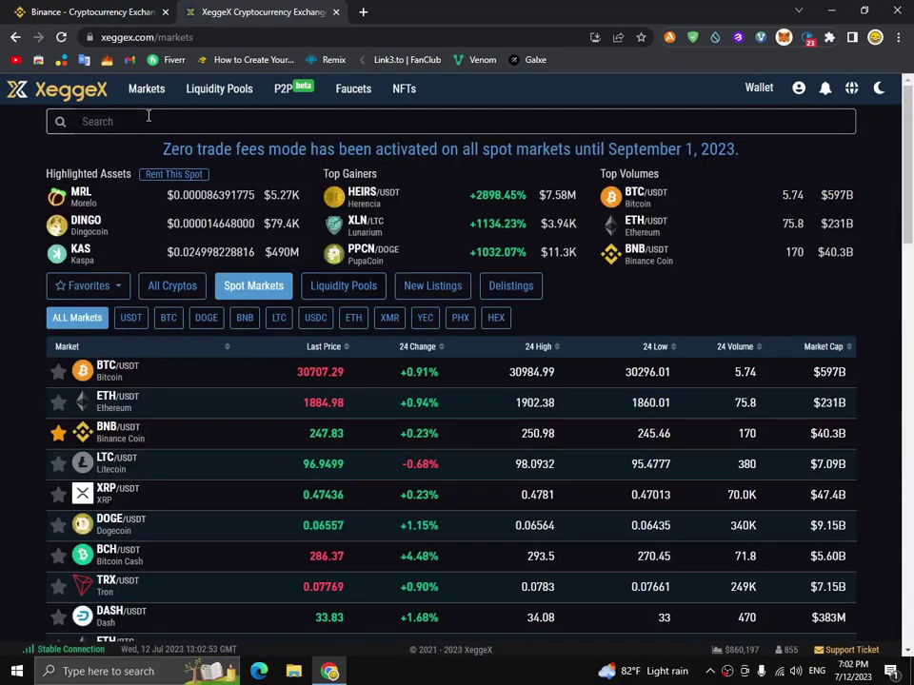
{"action": "left_click", "coordinate": [149, 117]}
{"action": "type", "text": "eth"}
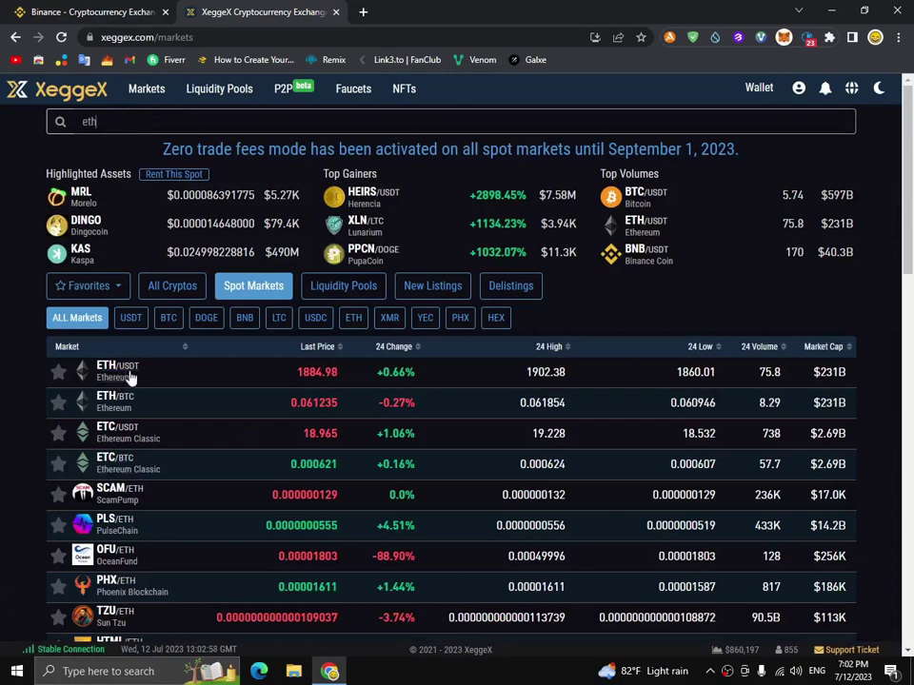
{"action": "left_click", "coordinate": [121, 373]}
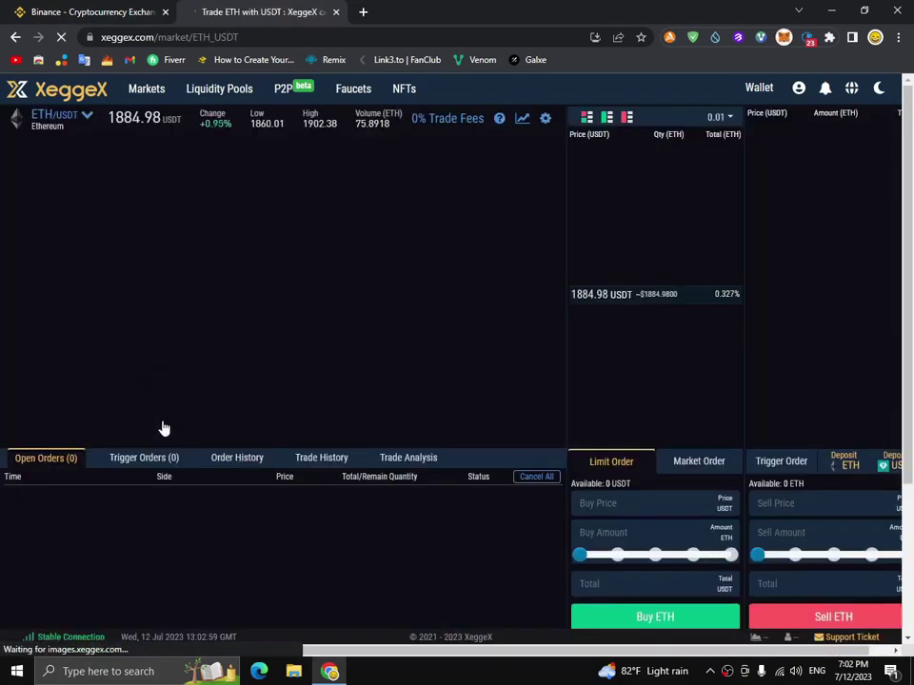
{"action": "left_click", "coordinate": [739, 563]}
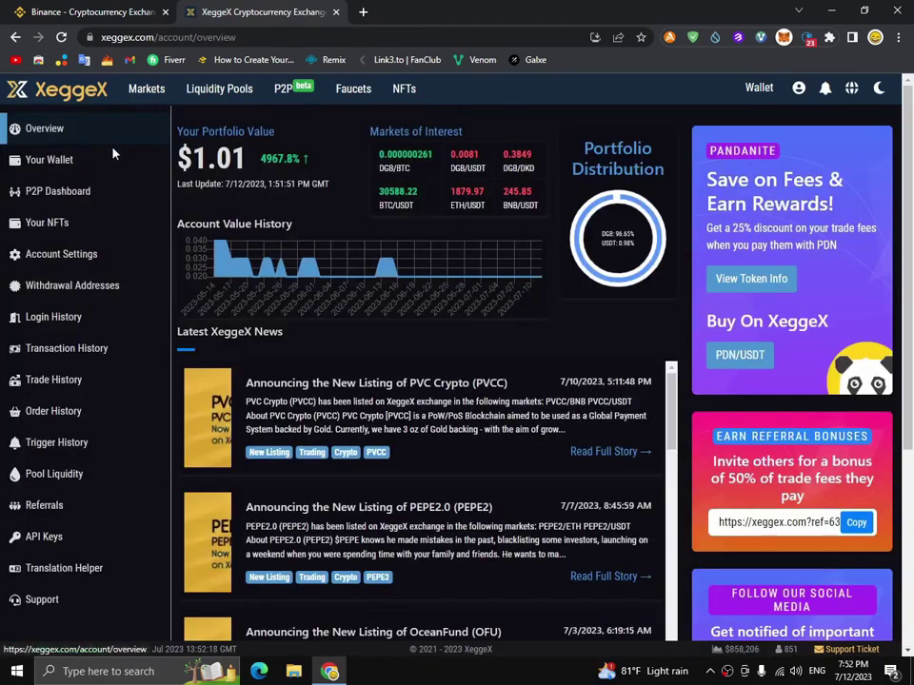
Open ETH's withdrawal form from the wallet balances, choosing the Arbitrum One Mainnet network.
{"action": "left_click", "coordinate": [95, 169]}
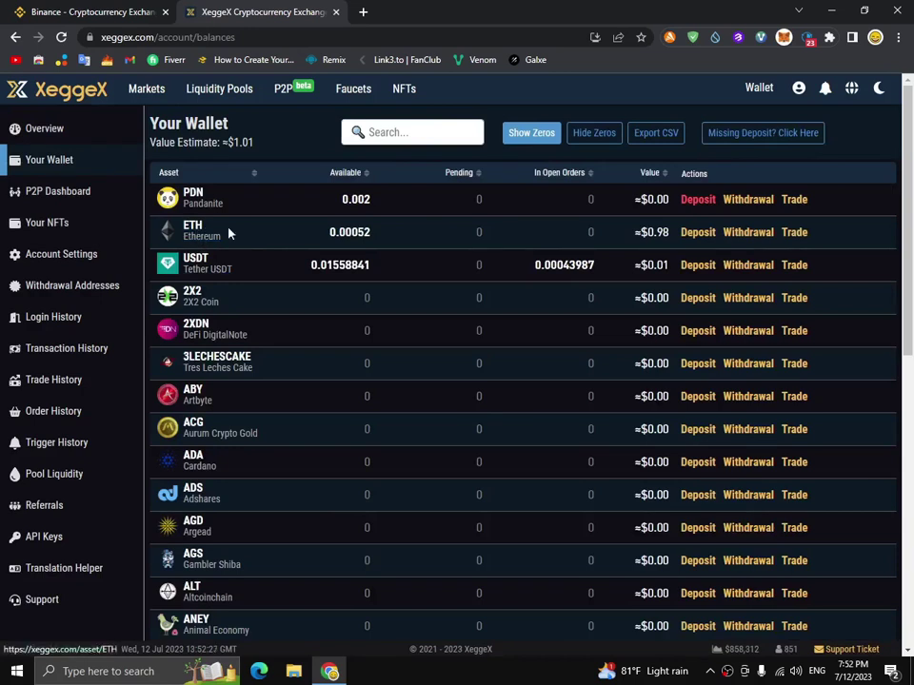
{"action": "left_click", "coordinate": [757, 233]}
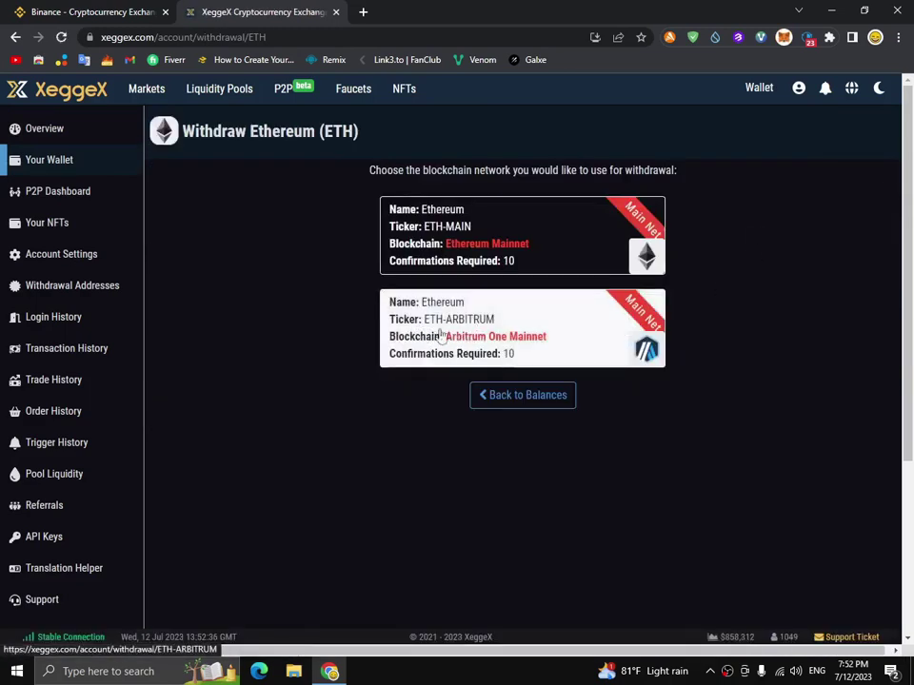
{"action": "left_click", "coordinate": [494, 344]}
{"action": "left_click", "coordinate": [296, 286]}
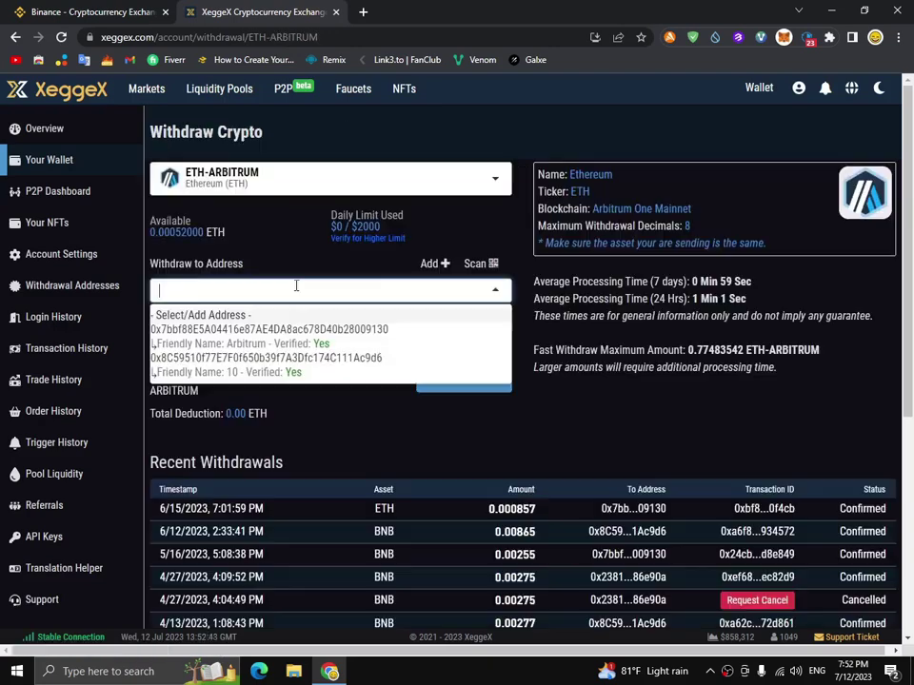
{"action": "left_click", "coordinate": [402, 320]}
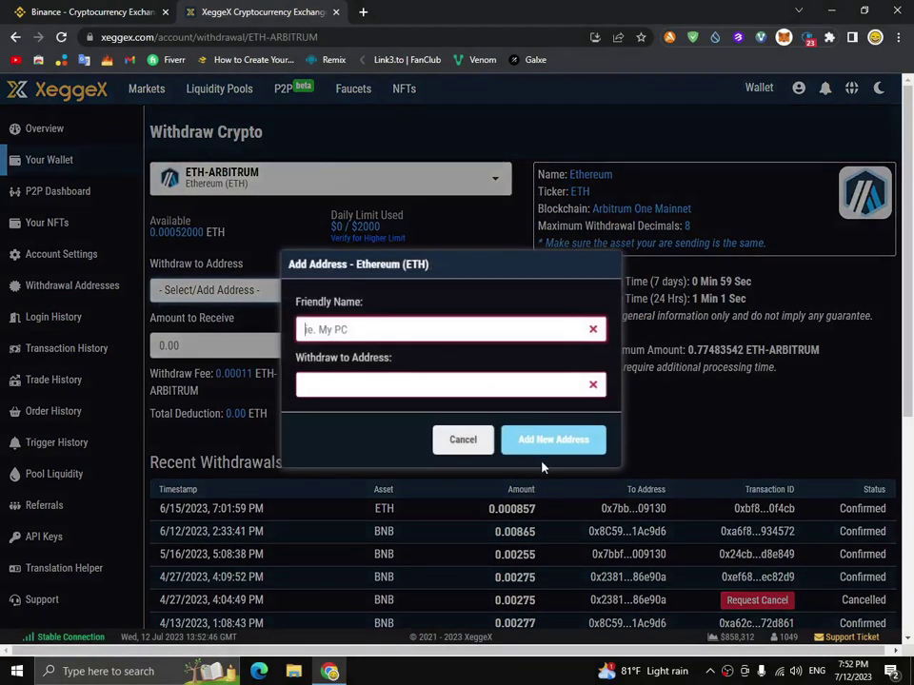
{"action": "left_click", "coordinate": [463, 440]}
Select the saved withdrawal address named Arbitrum and set the amount to receive to the maximum, 0.00041 ETH.
{"action": "left_click", "coordinate": [275, 292]}
{"action": "left_click", "coordinate": [271, 333]}
{"action": "left_click", "coordinate": [261, 347]}
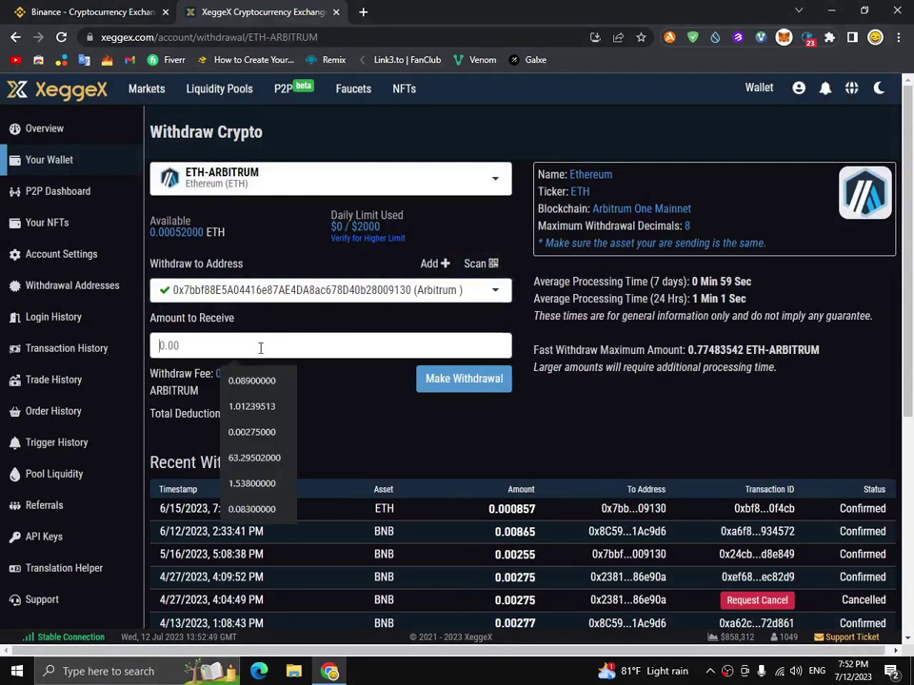
{"action": "left_click", "coordinate": [282, 348]}
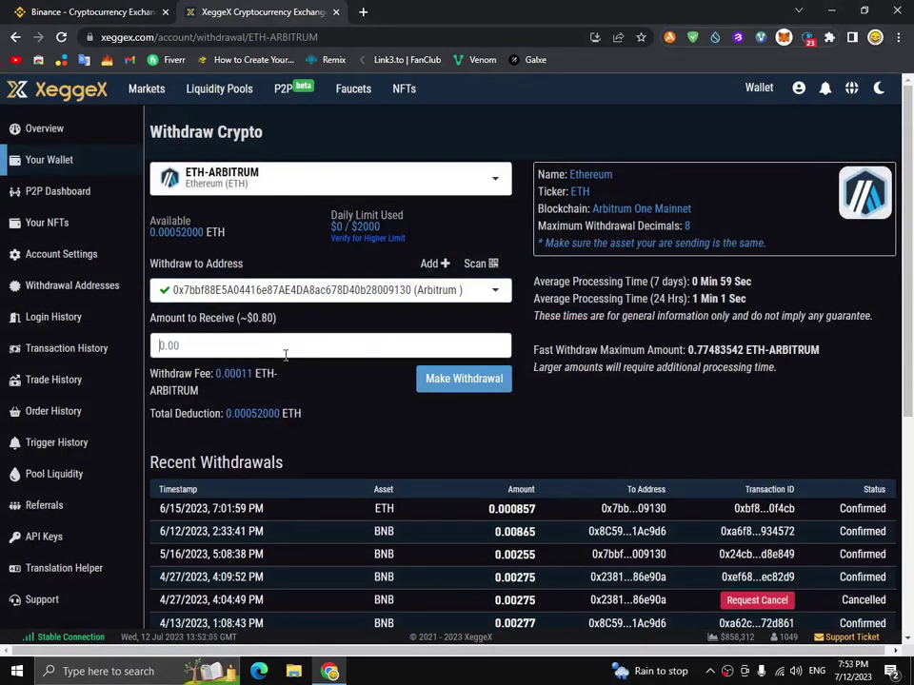
{"action": "type", "text": "0"}
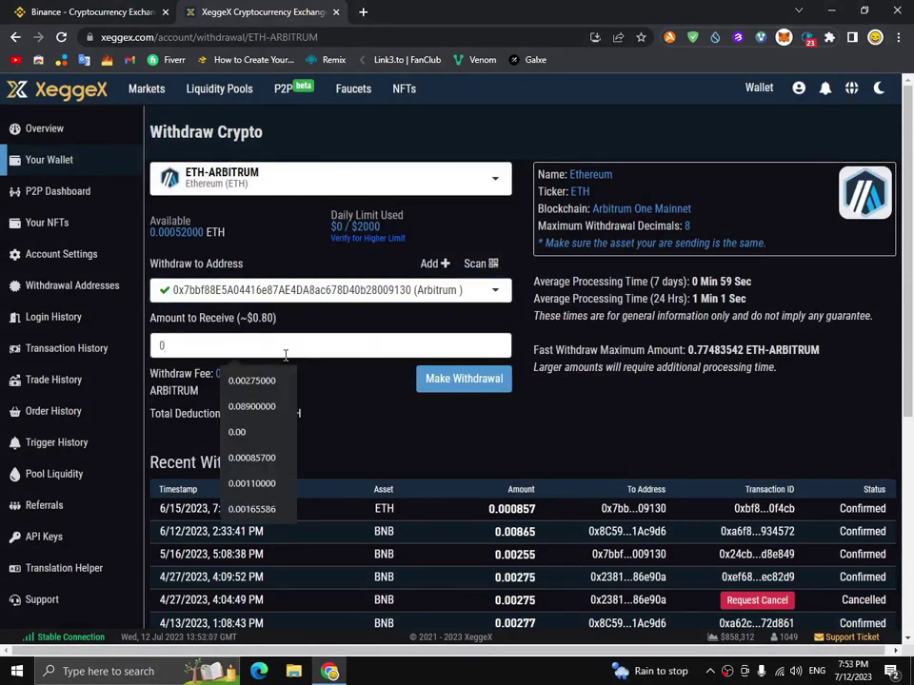
{"action": "type", "text": ".00"}
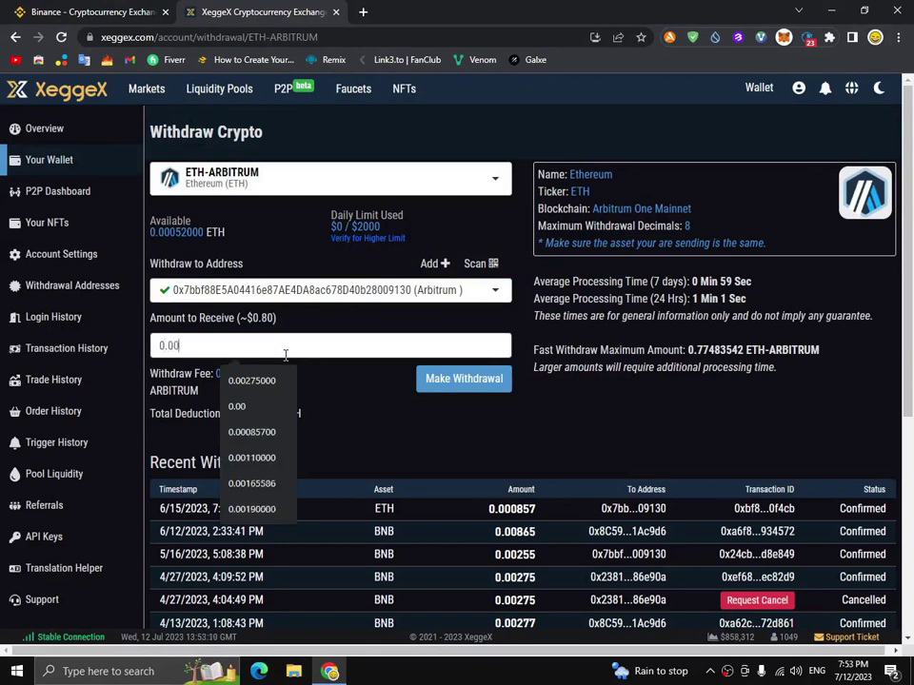
{"action": "type", "text": "0"}
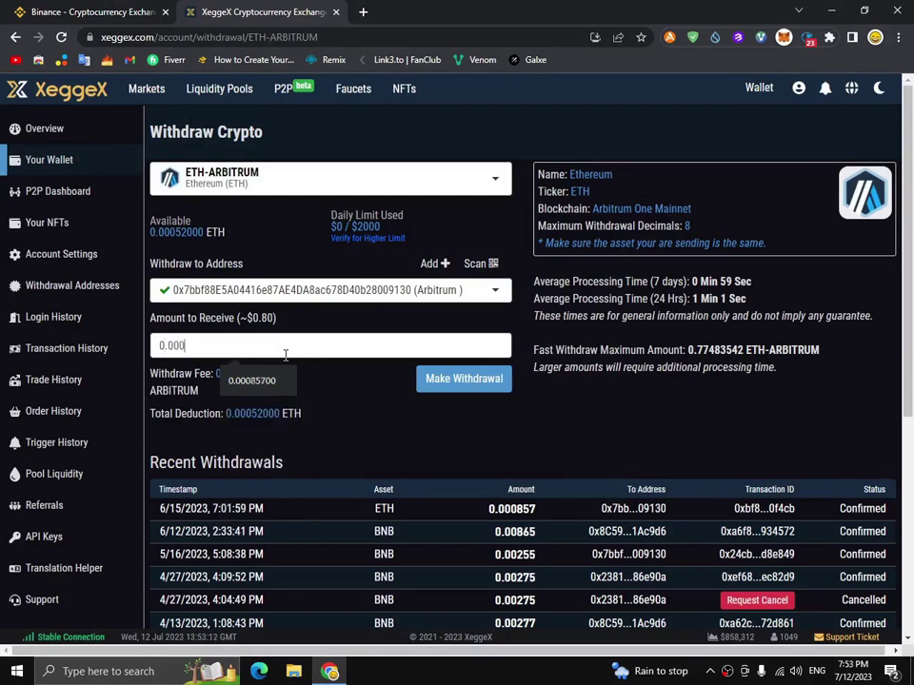
{"action": "type", "text": "5"}
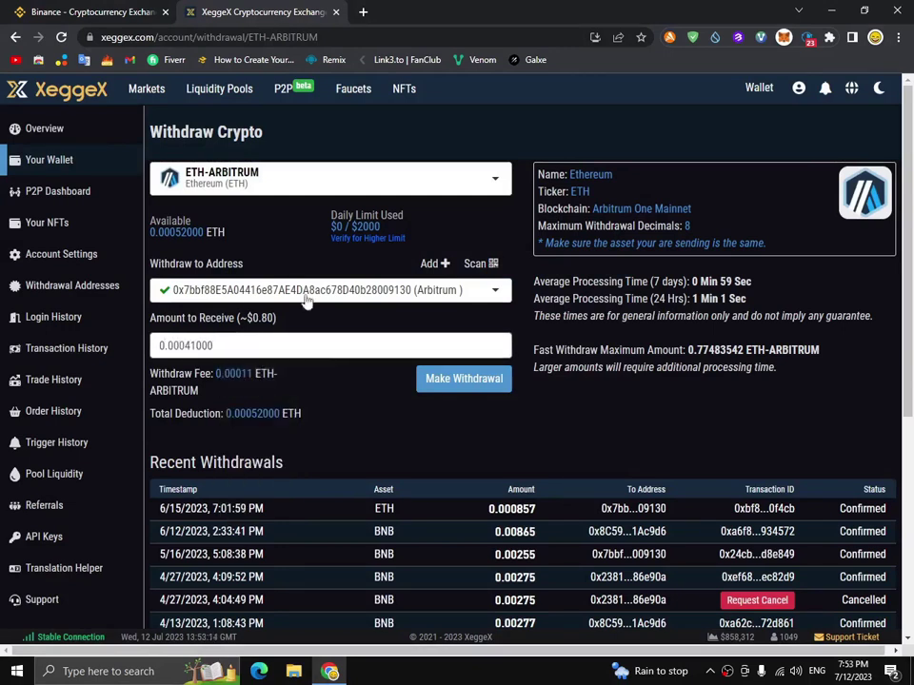